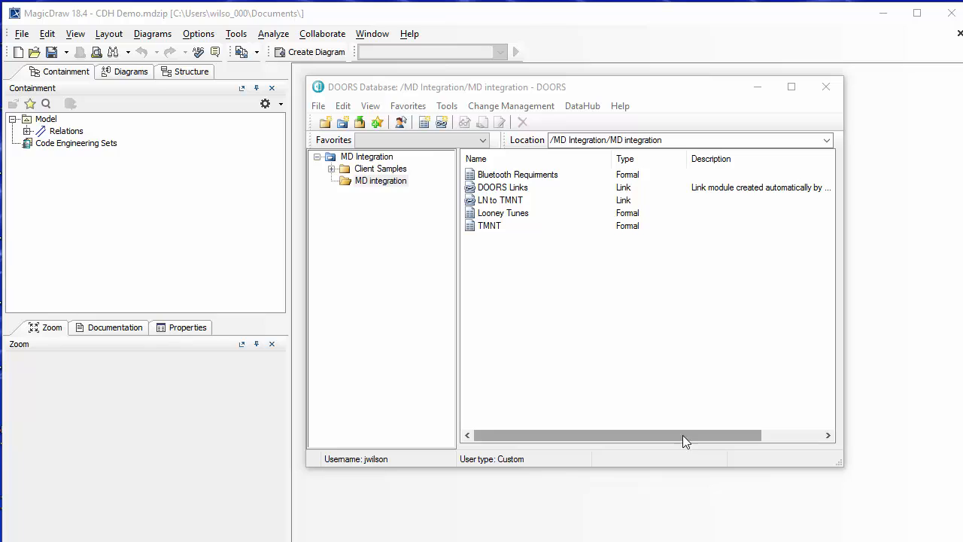
# Step: Minimize the DOORS database window to return to the MagicDraw project
pyautogui.click(503, 94)
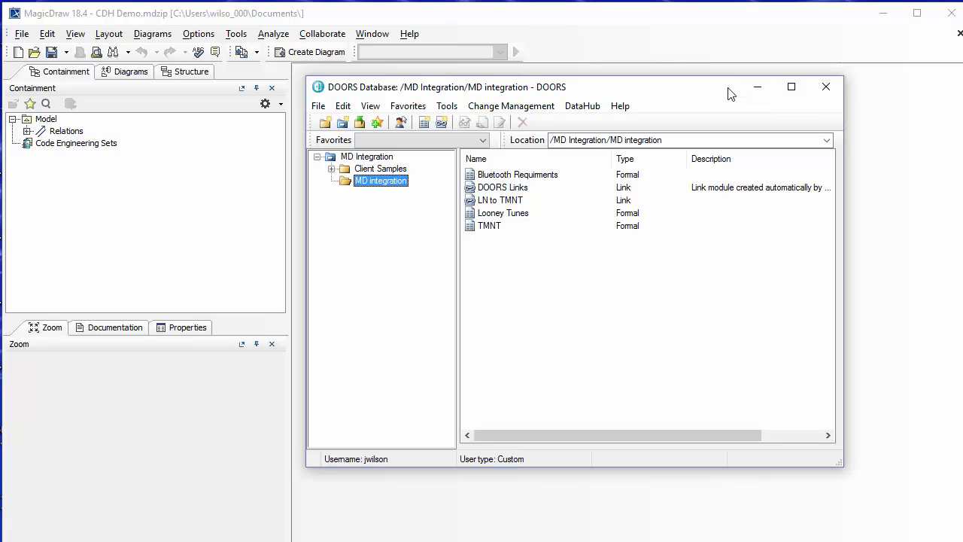
pyautogui.click(757, 91)
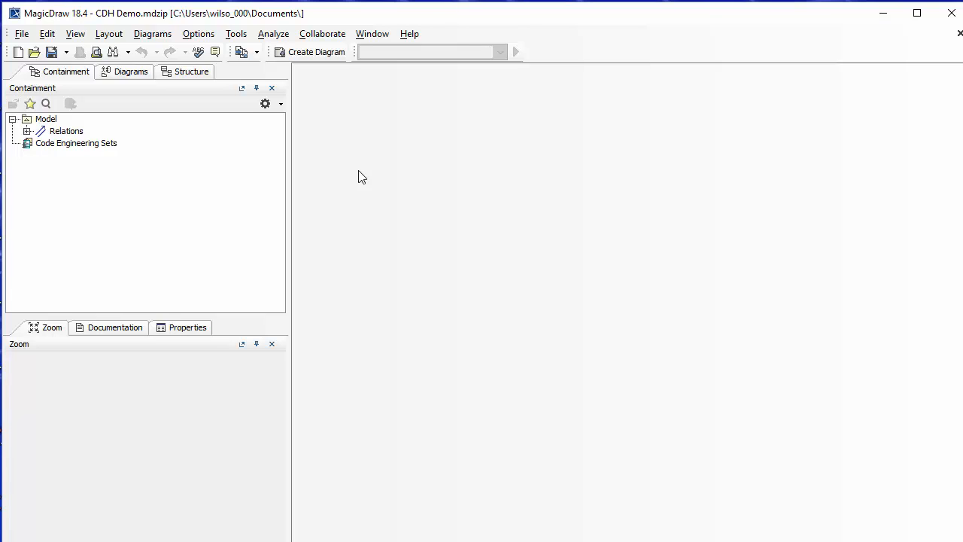
pyautogui.click(35, 121)
pyautogui.rightClick(36, 121)
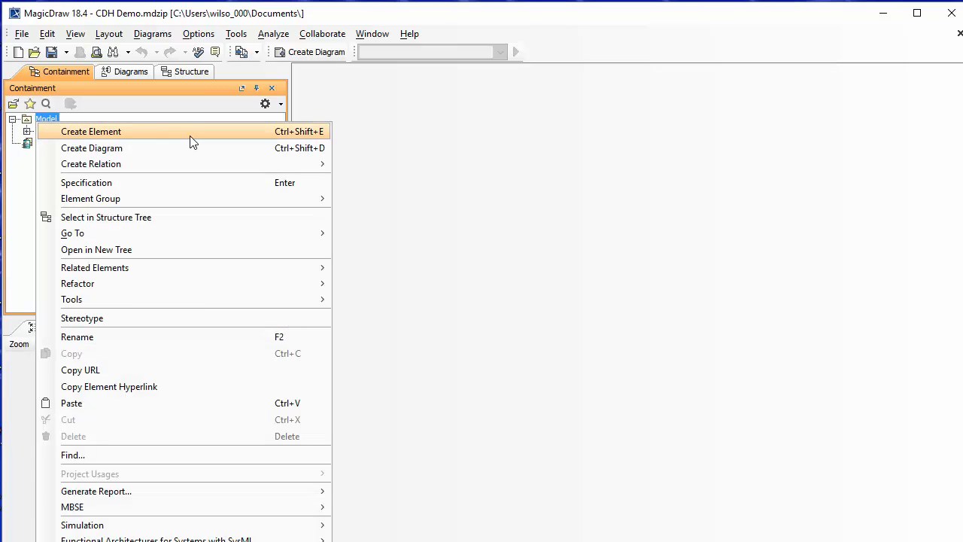
pyautogui.click(191, 150)
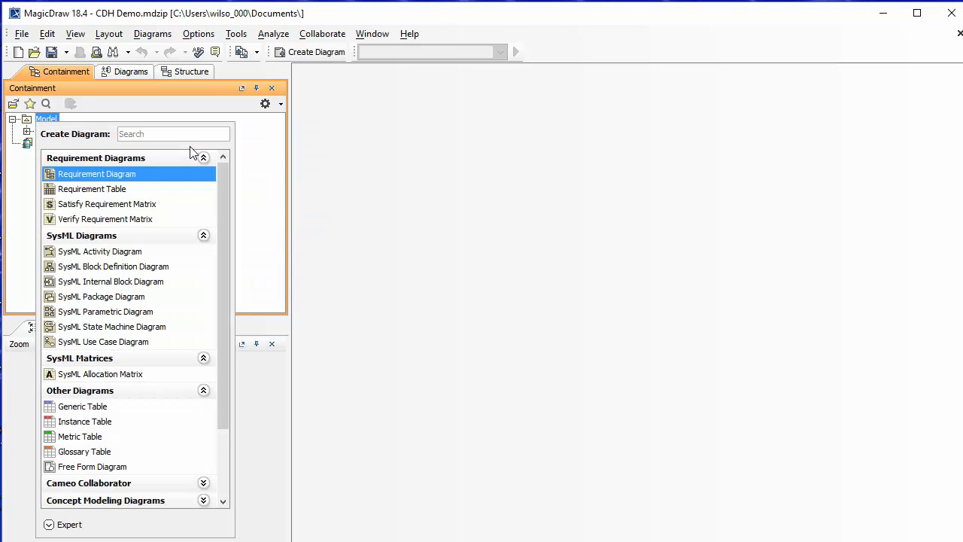
pyautogui.click(254, 144)
# Step: Create a package named Req's under the root Model element
pyautogui.rightClick(37, 123)
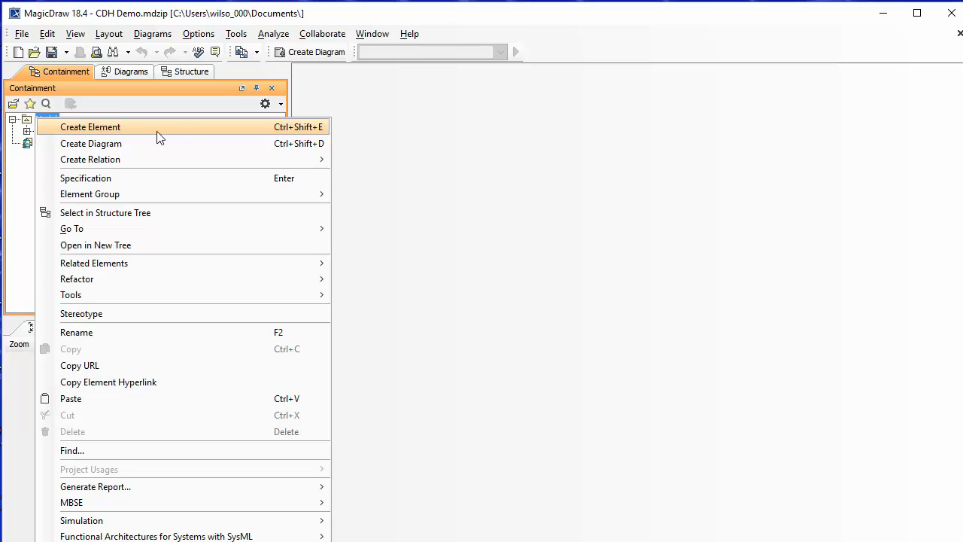
pyautogui.click(186, 129)
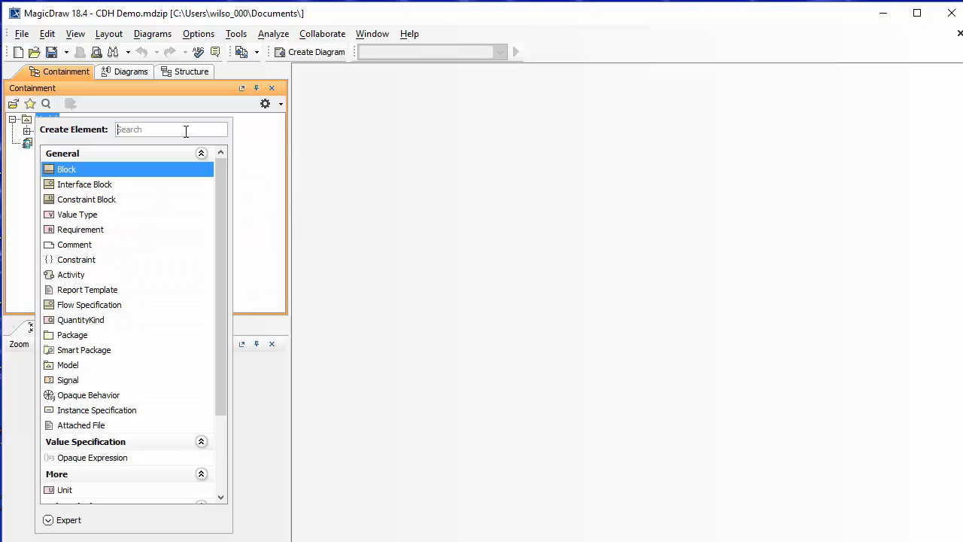
pyautogui.click(85, 335)
pyautogui.write("Req's")
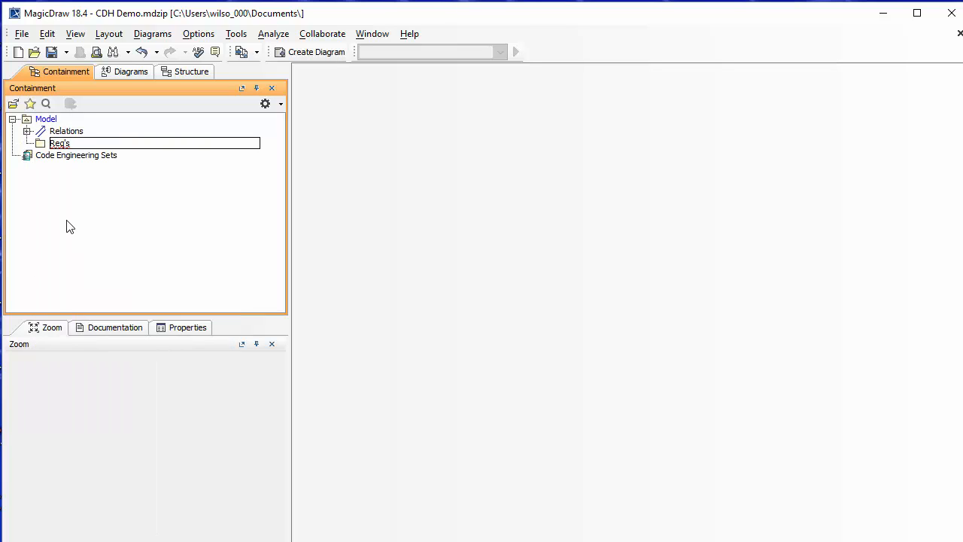
pyautogui.press('Return')
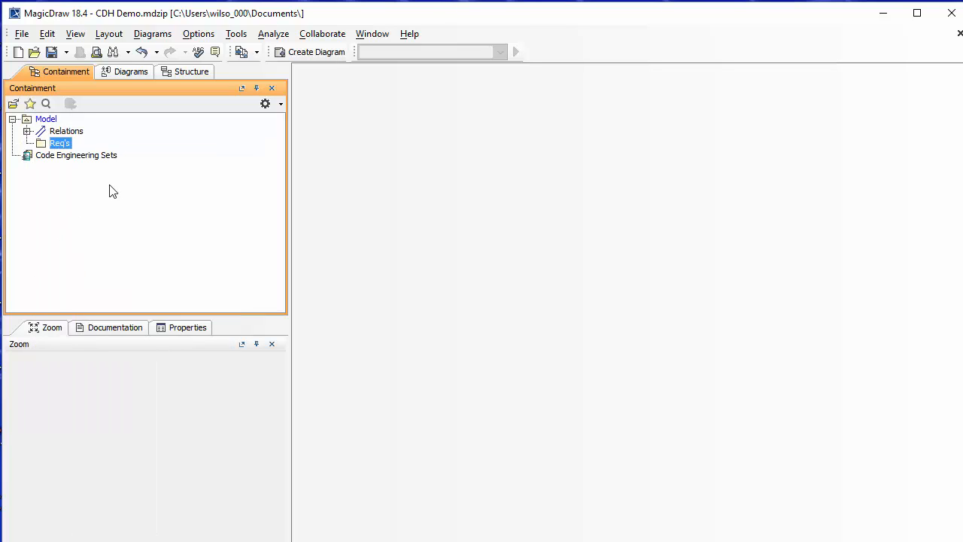
# Step: Create a requirement named A inside the Req's package
pyautogui.rightClick(68, 146)
pyautogui.click(172, 154)
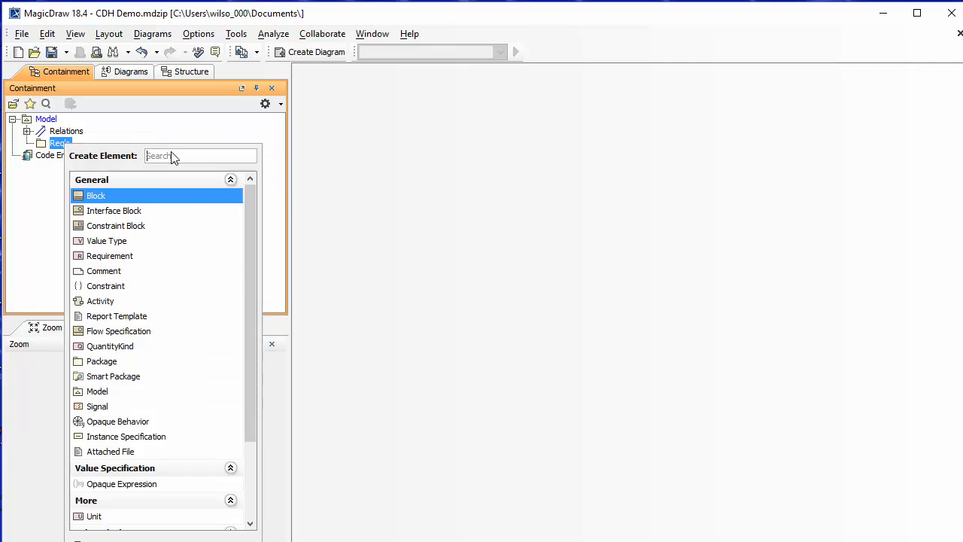
pyautogui.click(137, 255)
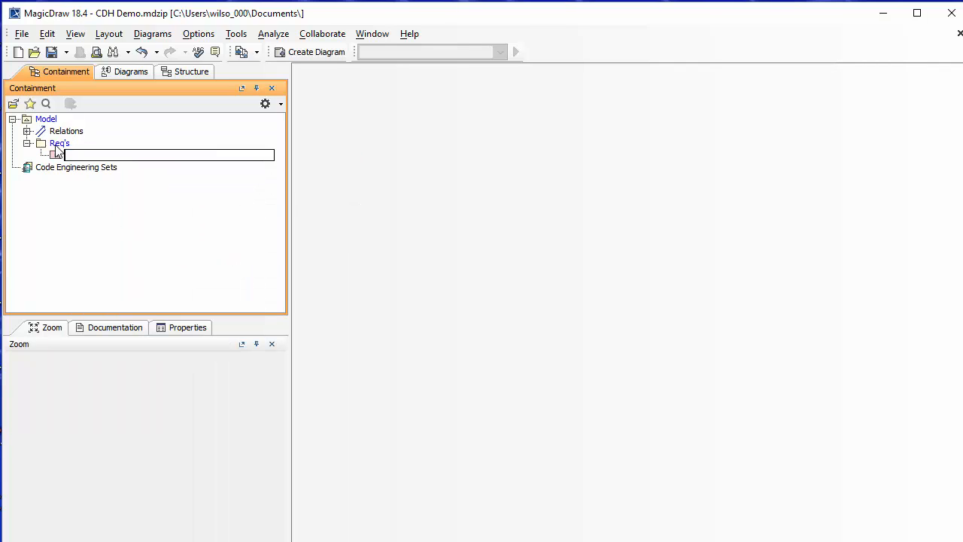
pyautogui.write('A')
pyautogui.press('Return')
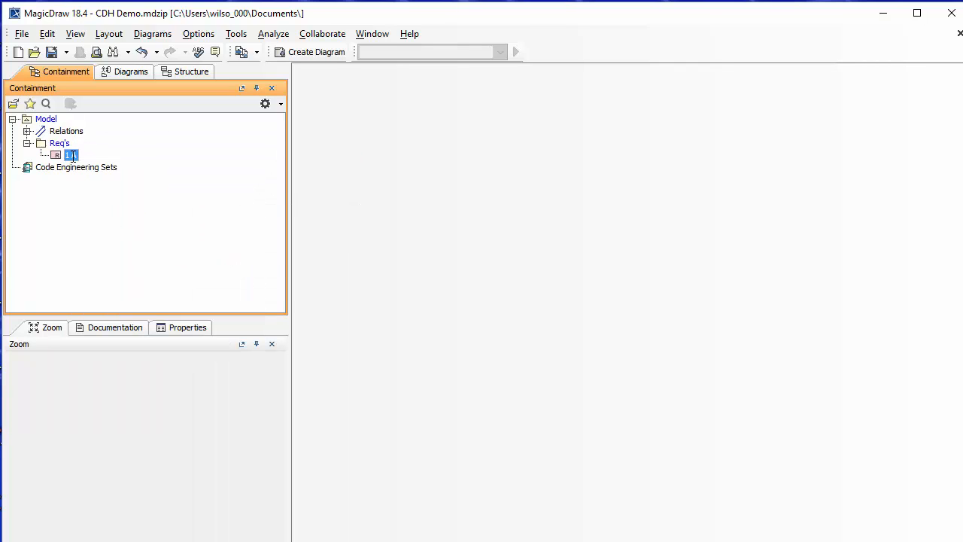
# Step: Add a second requirement named B to the Req's package
pyautogui.rightClick(59, 145)
pyautogui.click(147, 157)
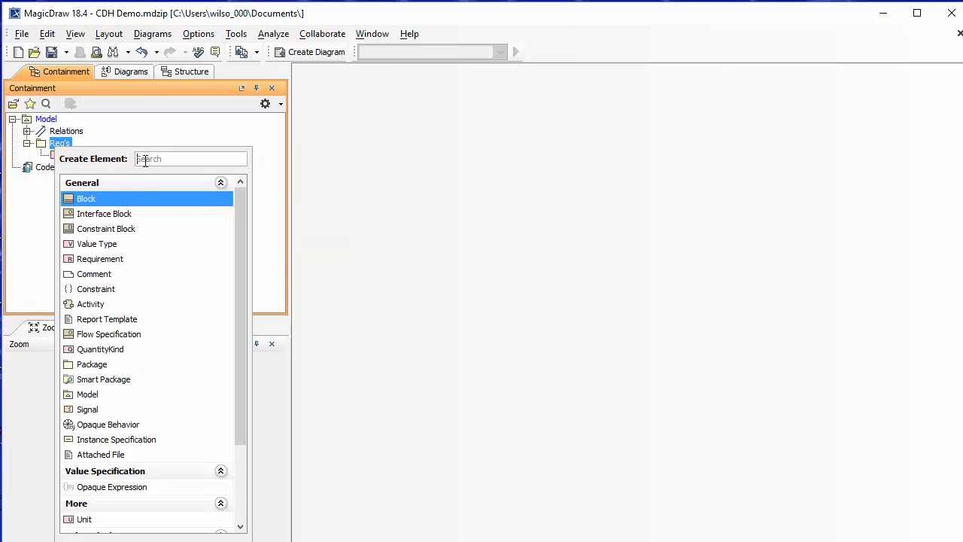
pyautogui.click(130, 255)
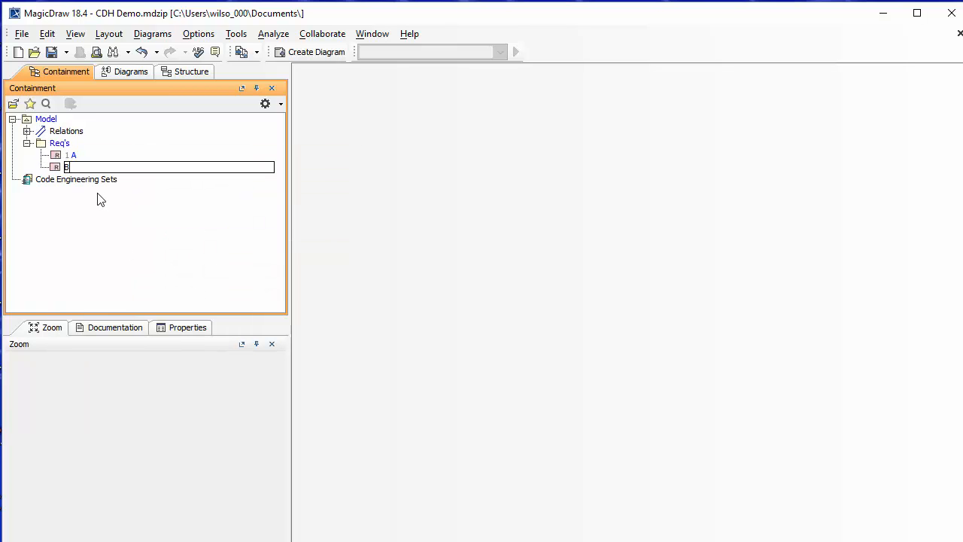
pyautogui.write('B')
pyautogui.press('Return')
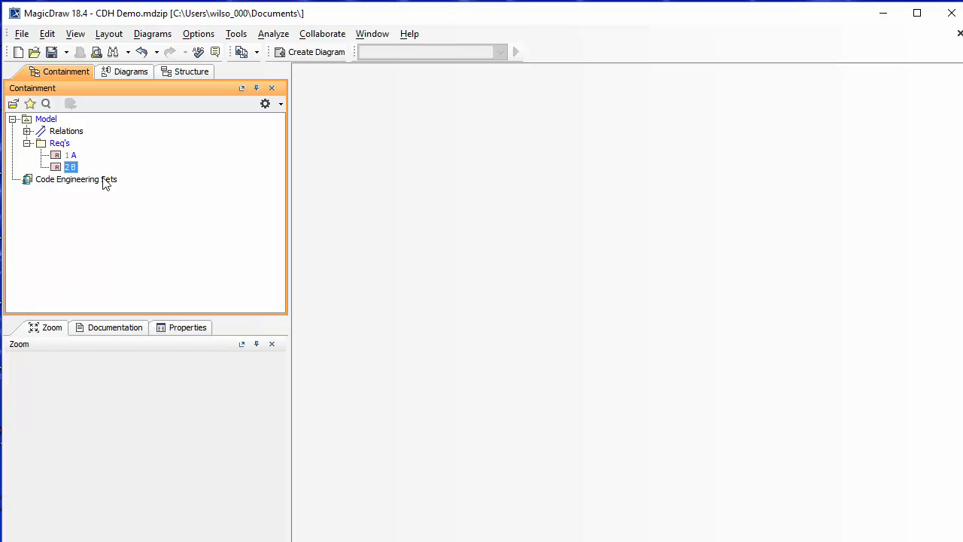
# Step: Create a second package named Req's for System under the root Model element
pyautogui.rightClick(51, 120)
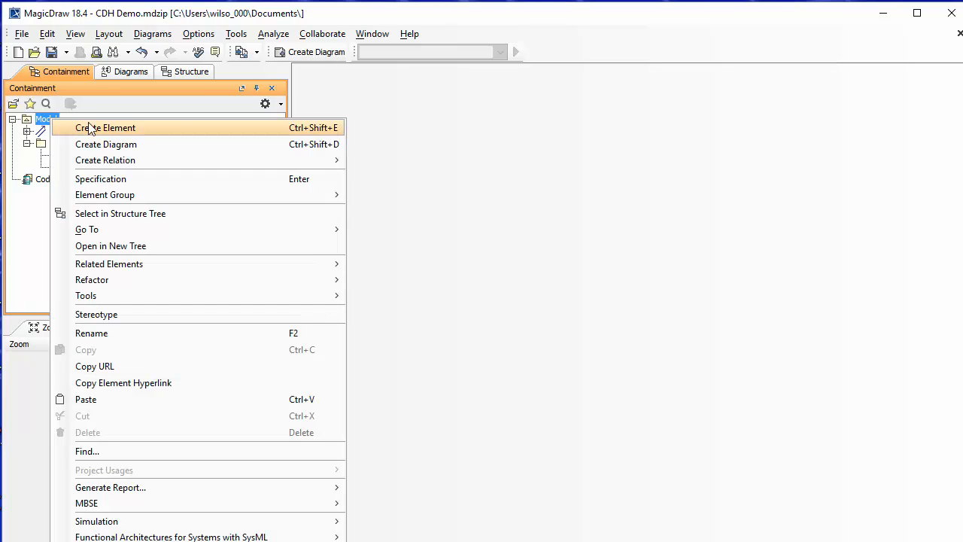
pyautogui.click(180, 133)
pyautogui.click(149, 335)
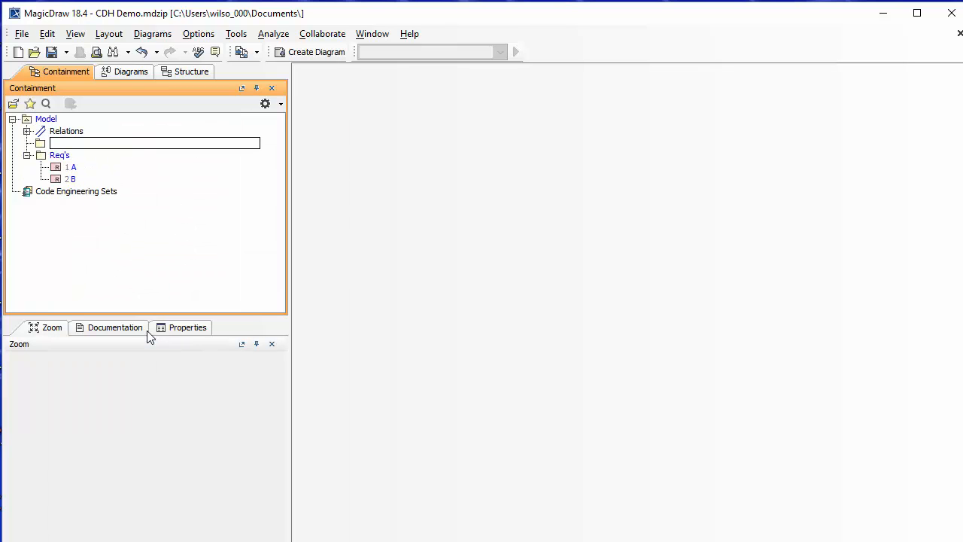
pyautogui.write("Req's for System")
pyautogui.press('Return')
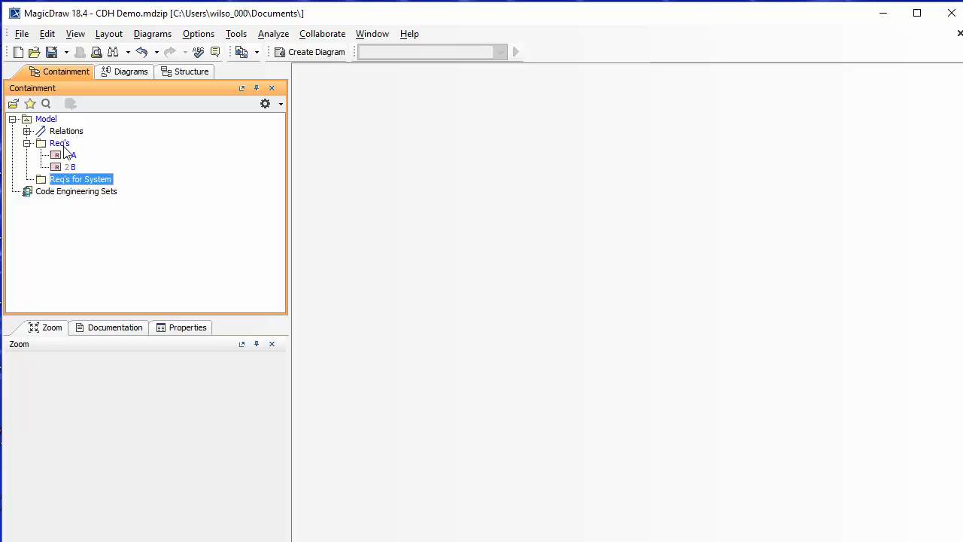
# Step: Create a requirement named AA inside the Req's for System package
pyautogui.rightClick(85, 183)
pyautogui.click(176, 190)
pyautogui.click(158, 293)
pyautogui.write('A')
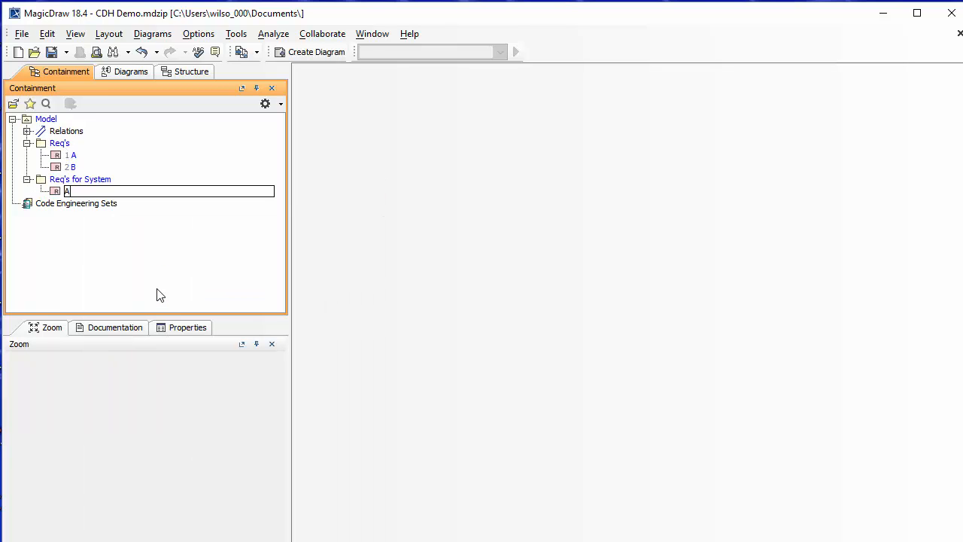
pyautogui.write('A')
pyautogui.press('Return')
# Step: Add a second requirement named BB to the Req's for System package
pyautogui.rightClick(87, 183)
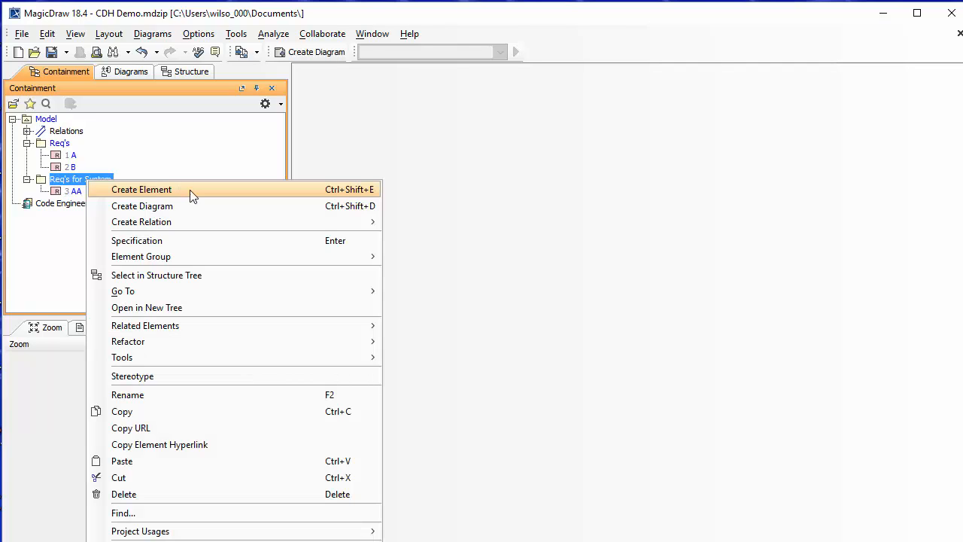
pyautogui.click(190, 192)
pyautogui.click(180, 292)
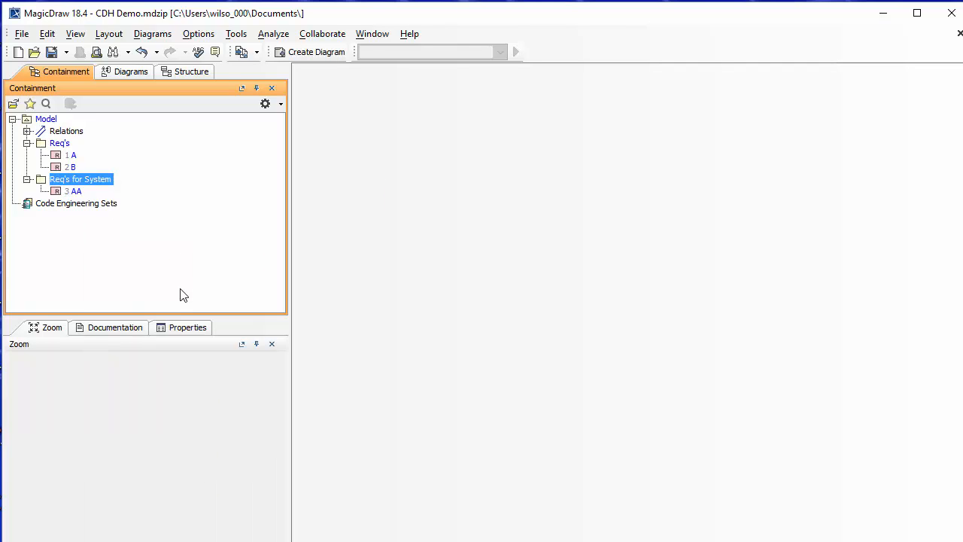
pyautogui.write('BB')
pyautogui.press('Return')
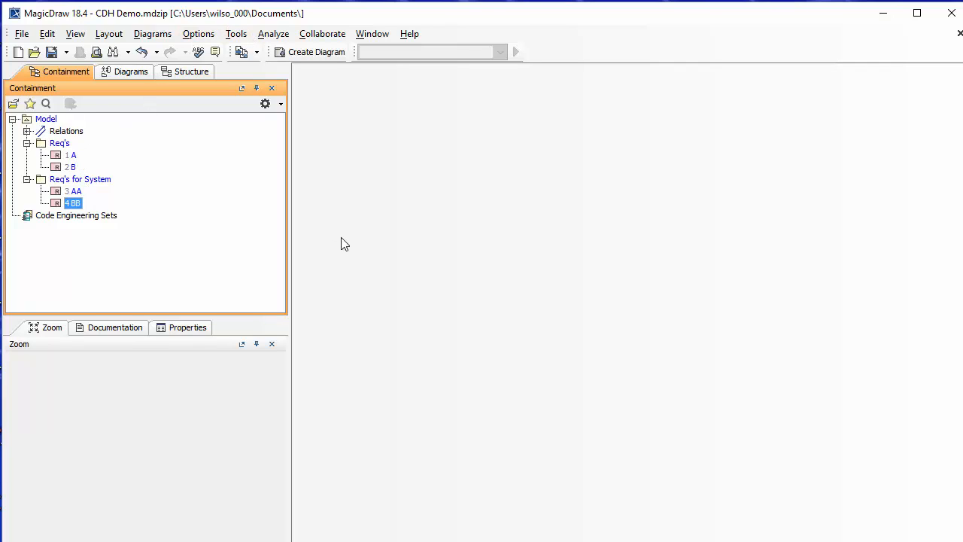
# Step: Open the DataHub Explorer for the project
pyautogui.click(235, 35)
pyautogui.moveTo(412, 210)
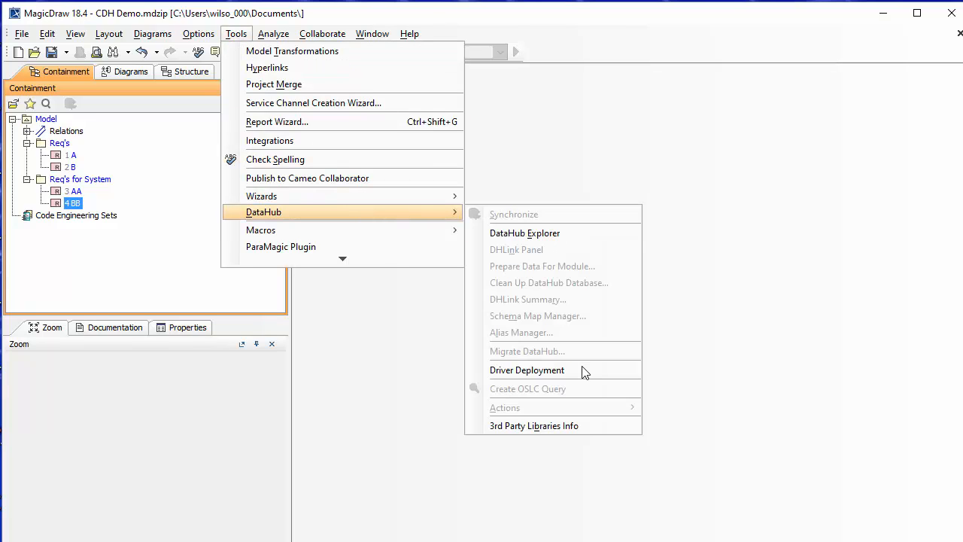
pyautogui.click(567, 238)
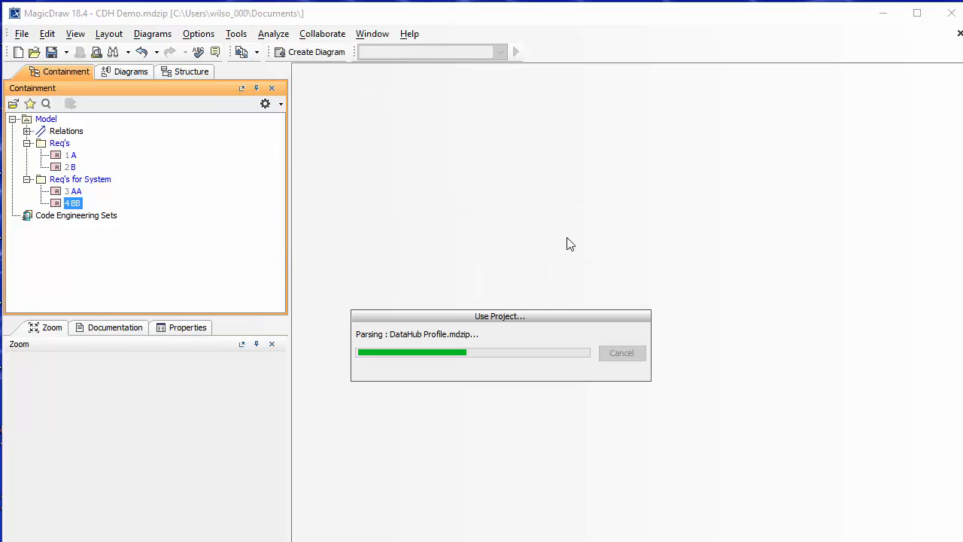
pyautogui.click(650, 386)
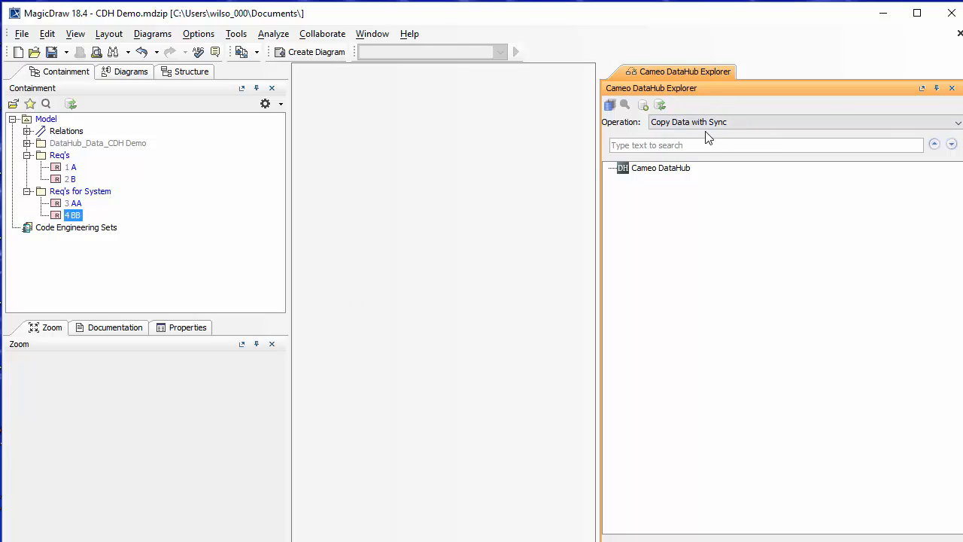
# Step: Add the DOORS Database as a DataHub data source and expand it to the modules in the MD integration folder
pyautogui.click(644, 106)
pyautogui.click(567, 328)
pyautogui.click(610, 168)
pyautogui.click(624, 180)
pyautogui.click(639, 192)
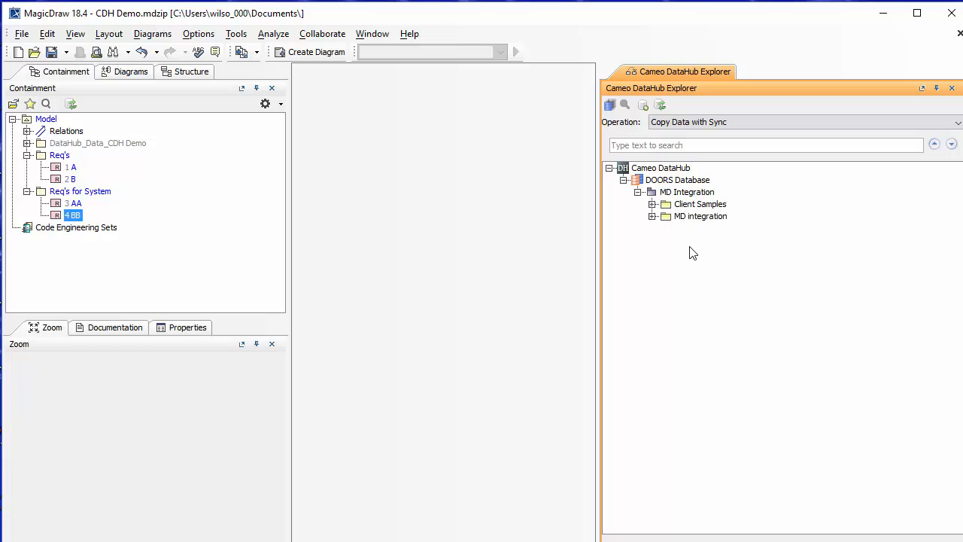
pyautogui.click(652, 217)
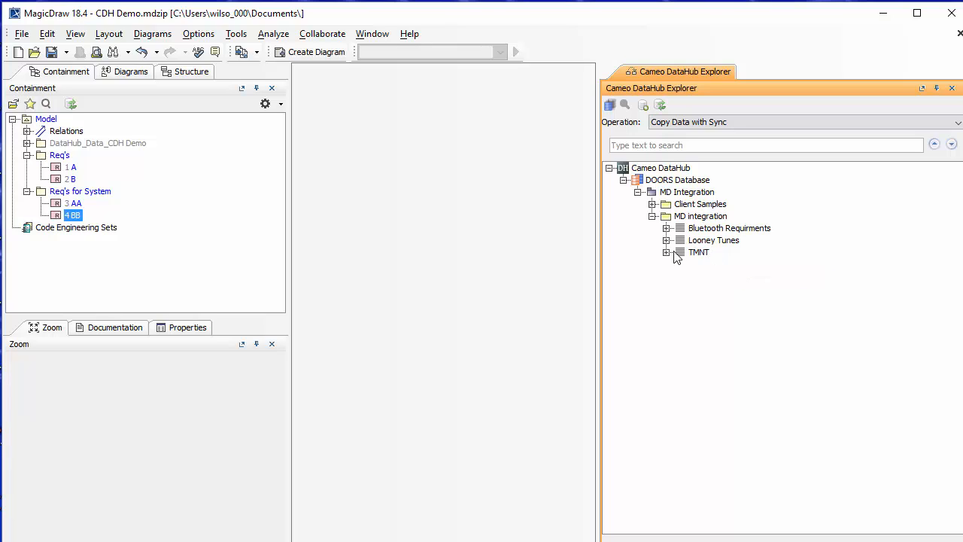
# Step: Create a new Formal module node named Test_Bed in the MD integration folder of the DOORS Database
pyautogui.rightClick(693, 217)
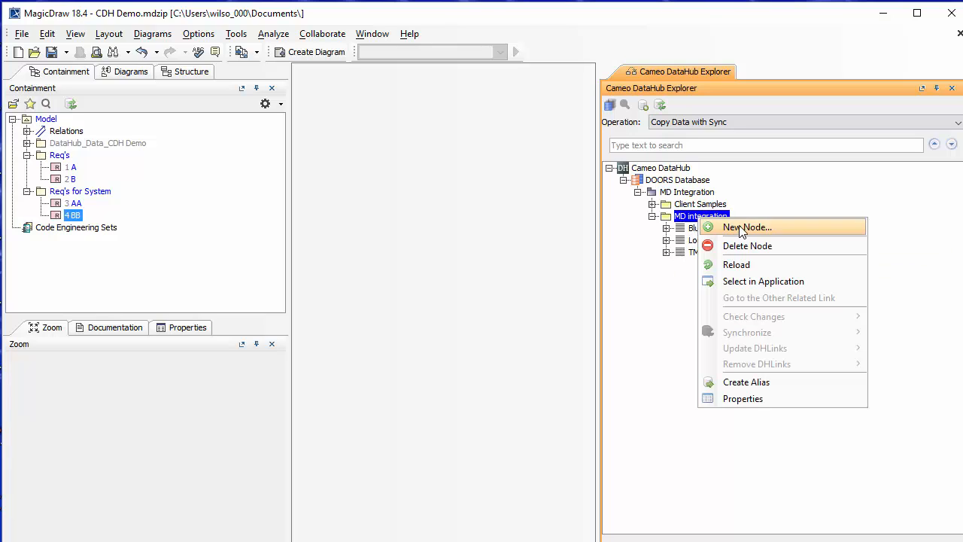
pyautogui.press('Escape')
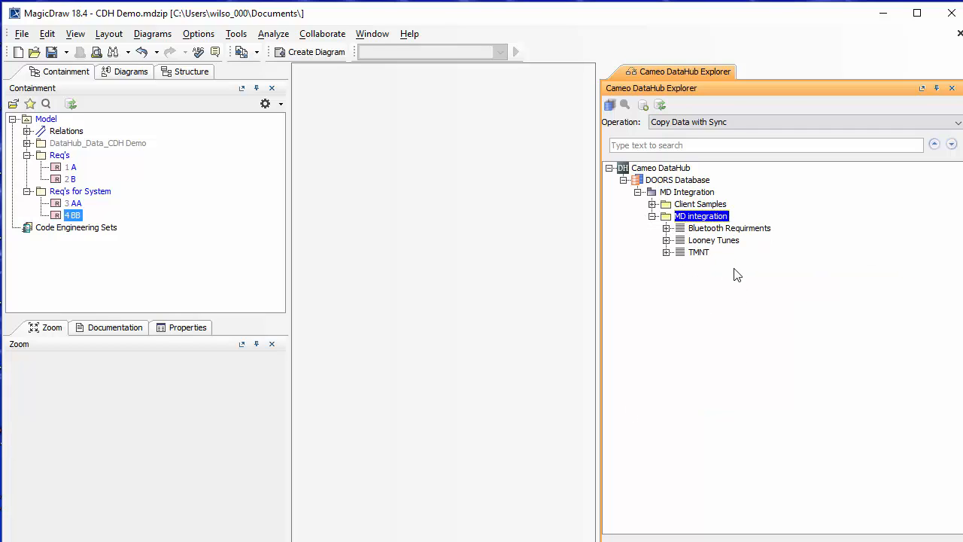
pyautogui.rightClick(703, 217)
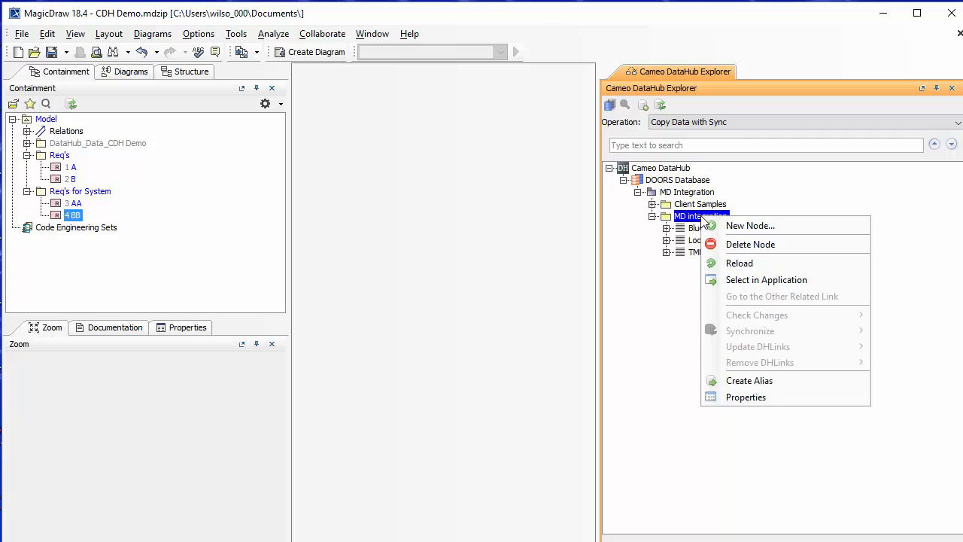
pyautogui.click(779, 227)
pyautogui.click(340, 343)
pyautogui.click(575, 496)
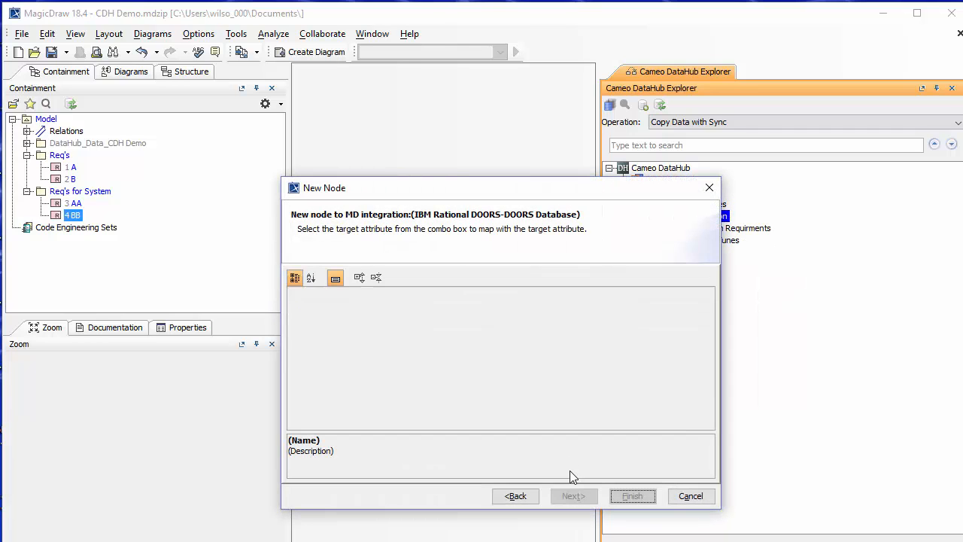
pyautogui.click(539, 307)
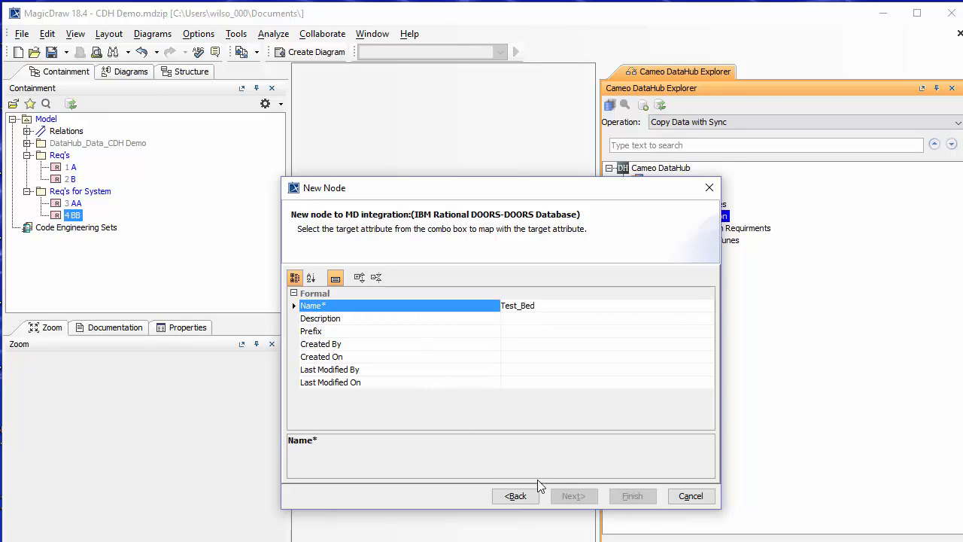
pyautogui.click(600, 345)
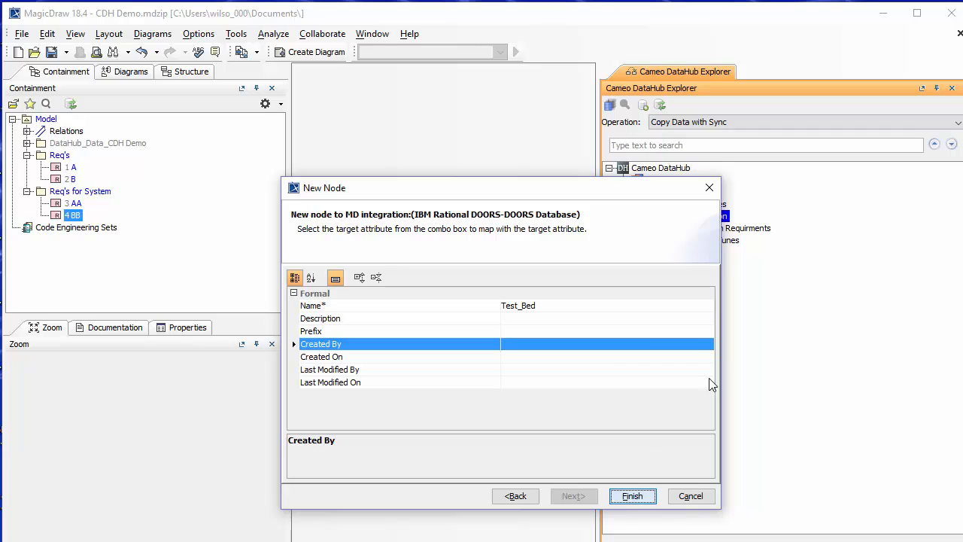
pyautogui.click(633, 497)
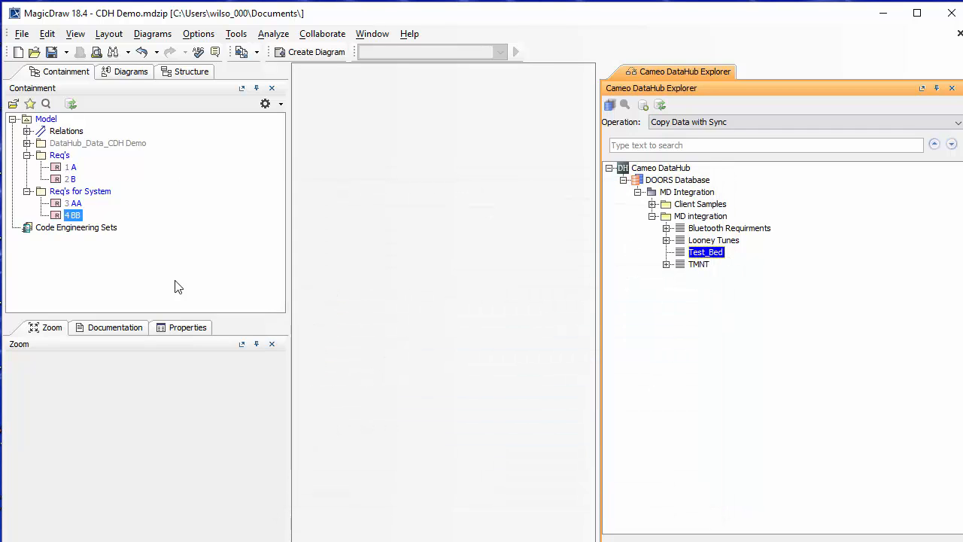
# Step: In the Schema Map Manager, remove the default status of the IBM Rational DOORS Object to MagicDraw Requirement mapping
pyautogui.click(55, 156)
pyautogui.click(96, 191)
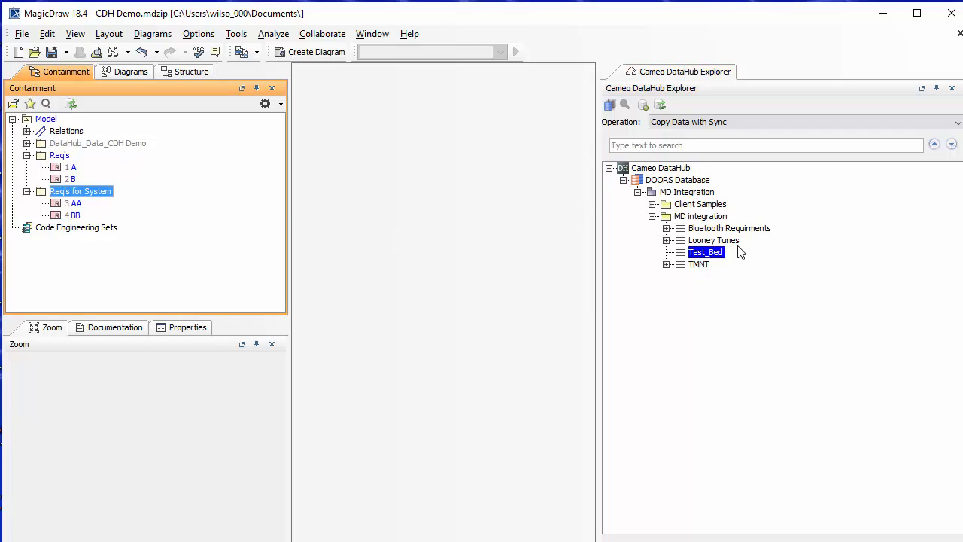
pyautogui.click(233, 33)
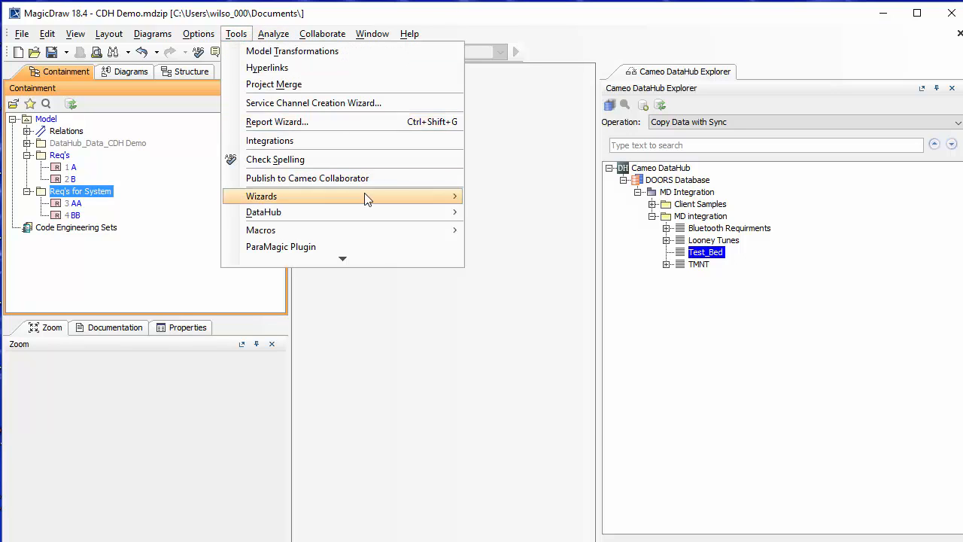
pyautogui.moveTo(373, 210)
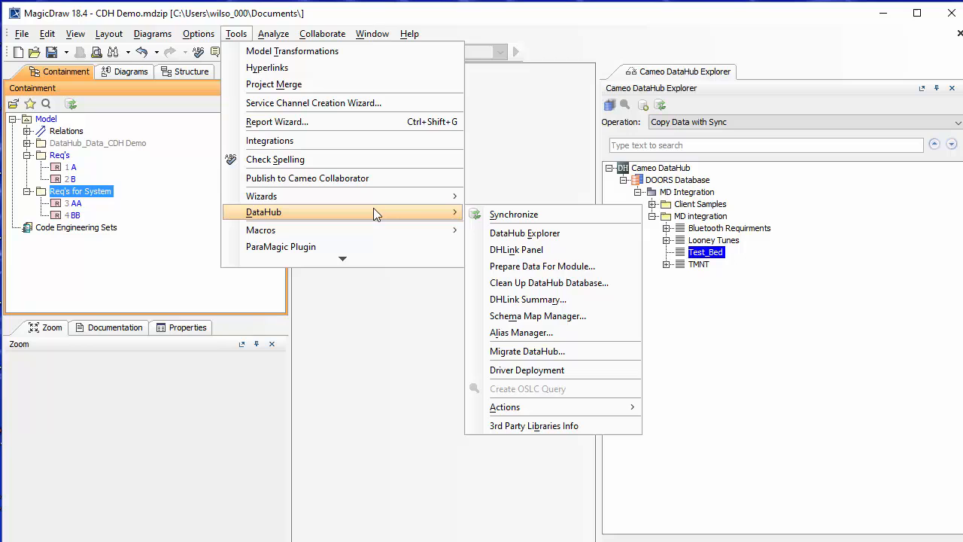
pyautogui.click(607, 317)
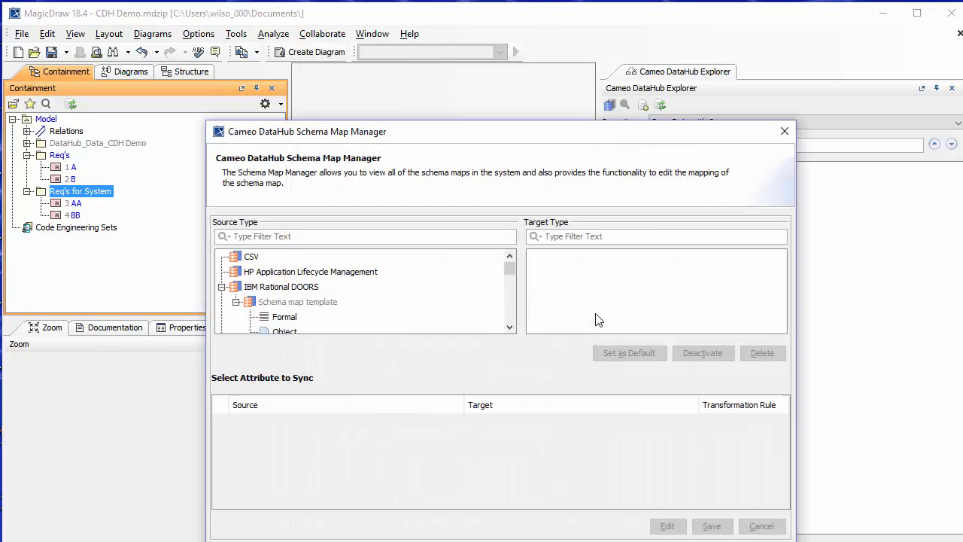
pyautogui.scroll(-1, 298, 292)
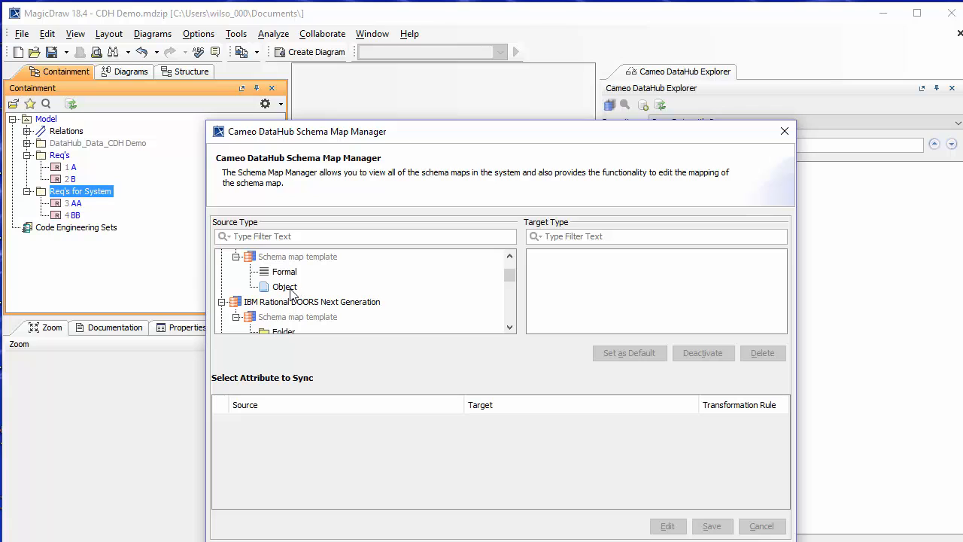
pyautogui.click(284, 286)
pyautogui.scroll(-2, 736, 295)
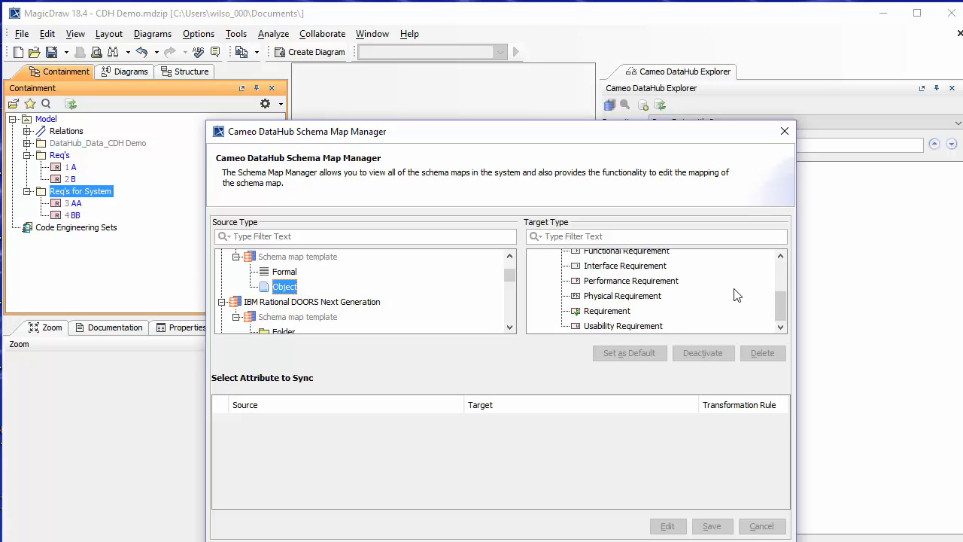
pyautogui.click(611, 311)
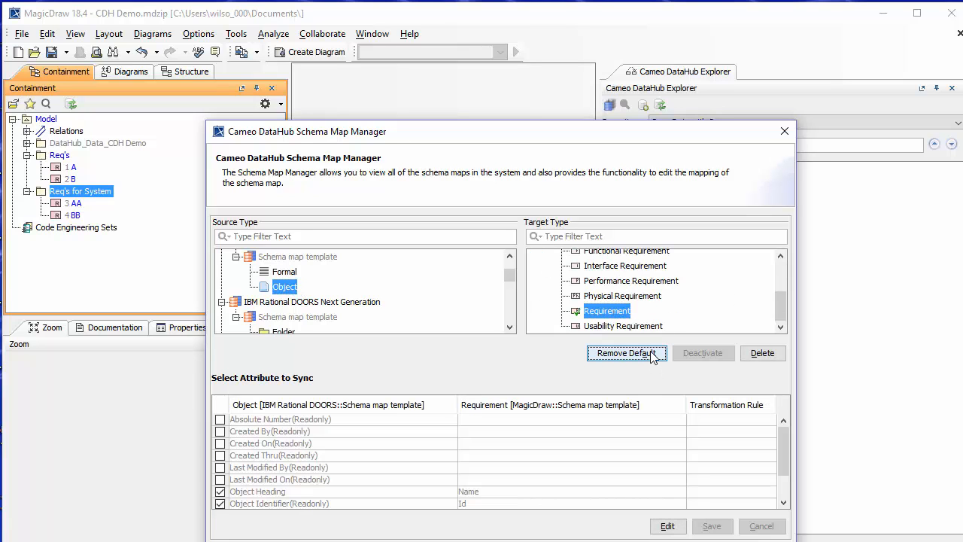
pyautogui.click(620, 352)
pyautogui.click(597, 386)
# Step: Remove the default status of the DOORS Formal to MagicDraw Package schema map and close the Schema Map Manager
pyautogui.click(329, 277)
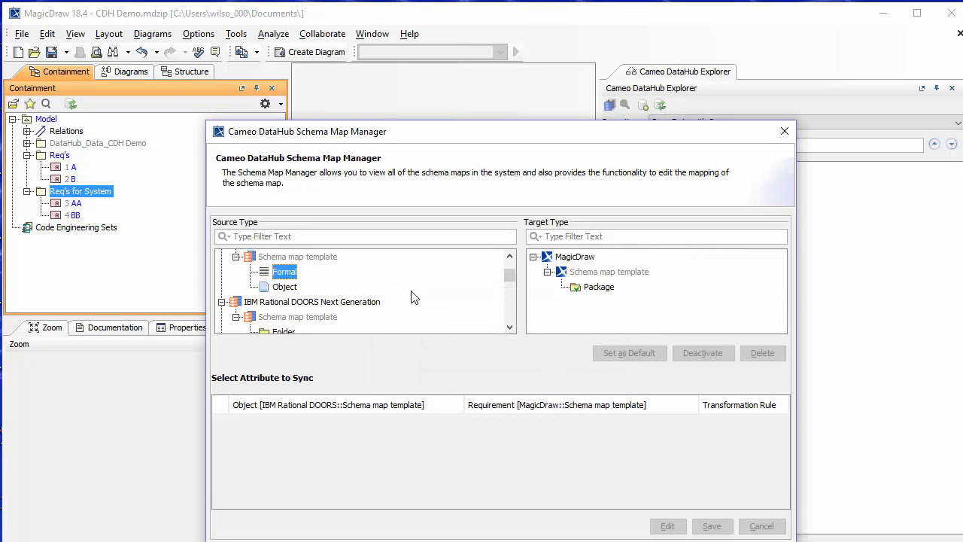
pyautogui.click(602, 289)
pyautogui.click(625, 353)
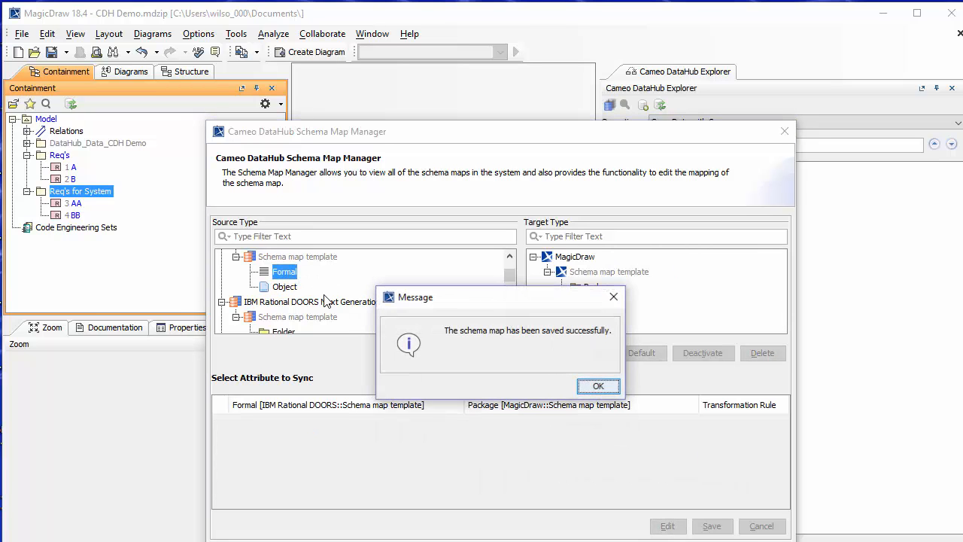
pyautogui.click(597, 386)
pyautogui.click(758, 541)
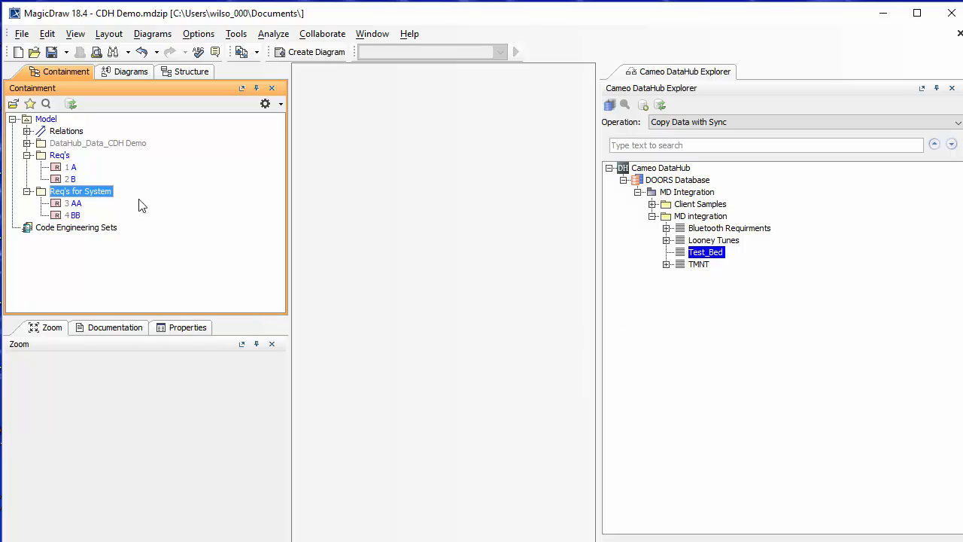
# Step: Create a Requirement Diagram under Model with its default name, and widen the diagram area by narrowing the Containment area
pyautogui.click(43, 158)
pyautogui.rightClick(47, 122)
pyautogui.click(153, 148)
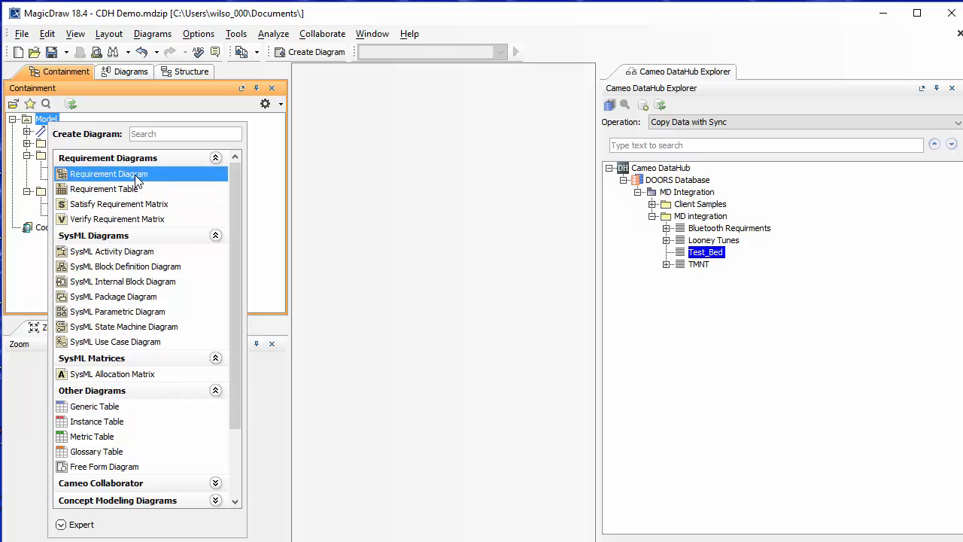
pyautogui.click(137, 177)
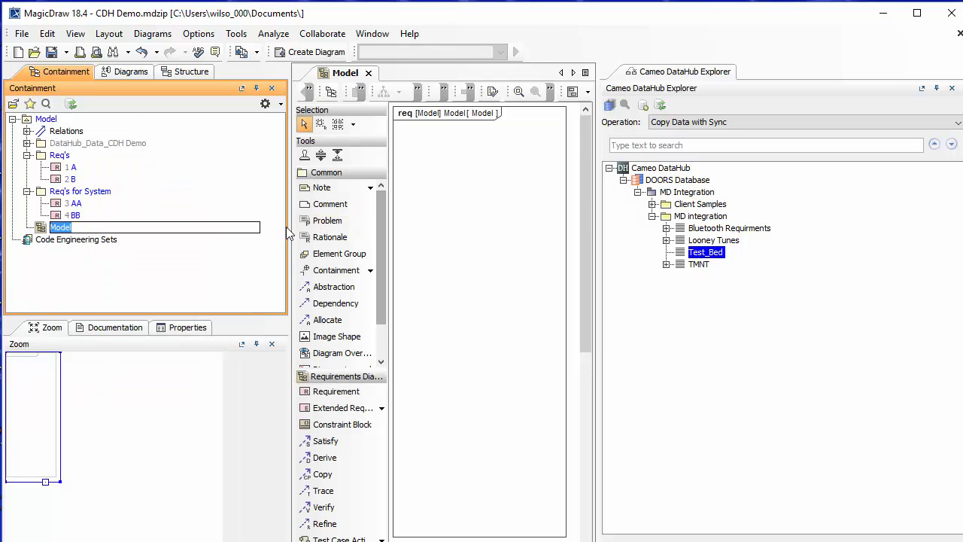
pyautogui.moveTo(286, 227); pyautogui.dragTo(151, 227)
pyautogui.click(364, 257)
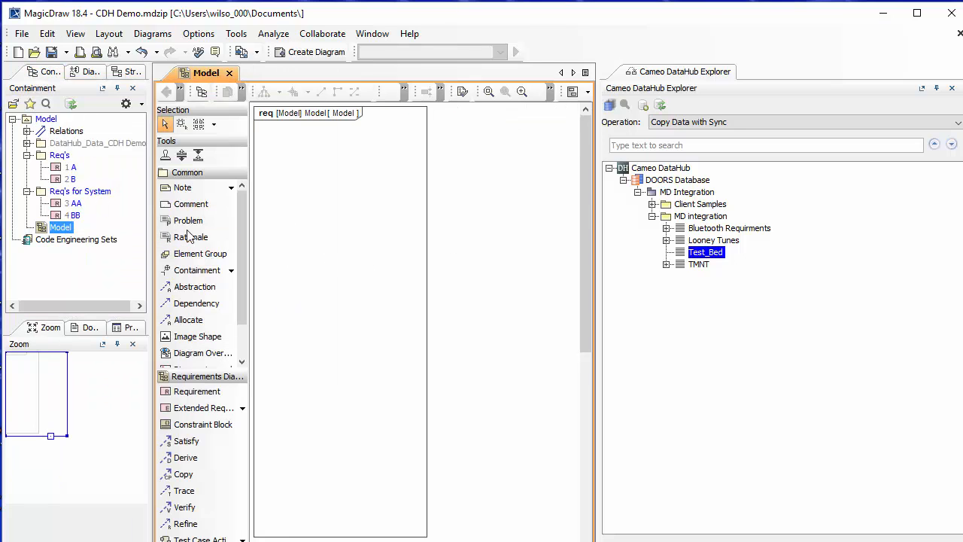
# Step: Place requirements A and B on the diagram, with AA and BB beside them in a second column
pyautogui.click(68, 169)
pyautogui.keyDown('shift'); pyautogui.click(69, 178); pyautogui.keyUp('shift')
pyautogui.moveTo(68, 178); pyautogui.dragTo(172, 189)
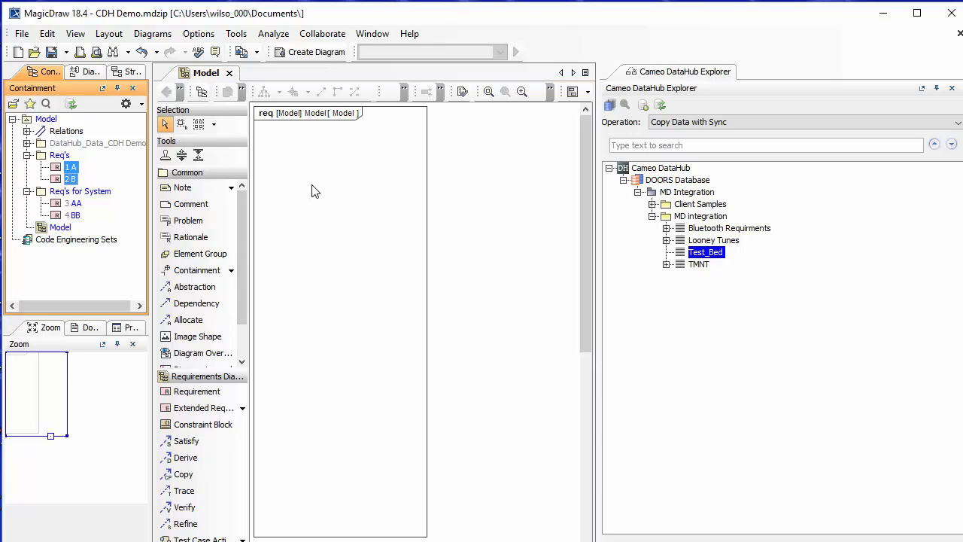
pyautogui.moveTo(315, 191); pyautogui.dragTo(313, 192)
pyautogui.click(73, 203)
pyautogui.keyDown('shift'); pyautogui.click(73, 216); pyautogui.keyUp('shift')
pyautogui.moveTo(73, 215); pyautogui.dragTo(501, 207)
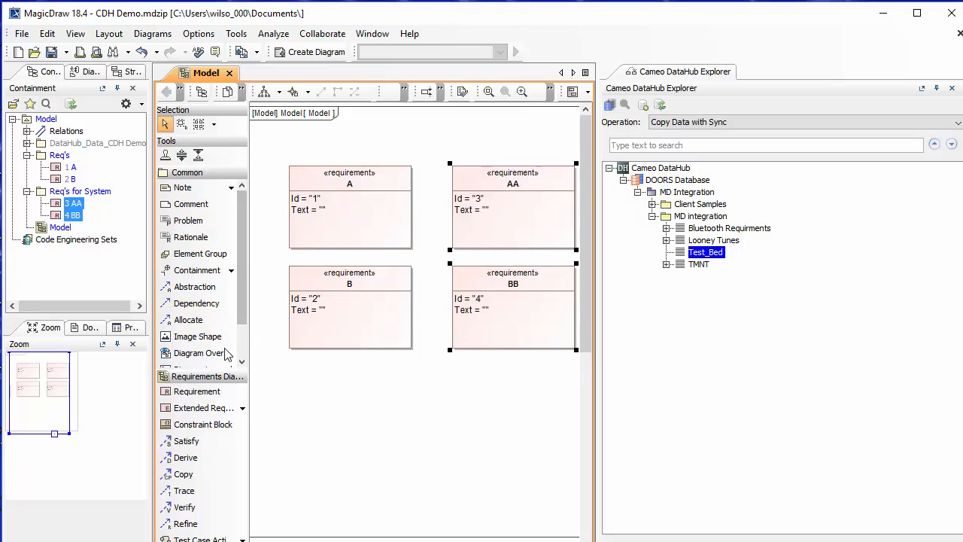
pyautogui.click(325, 396)
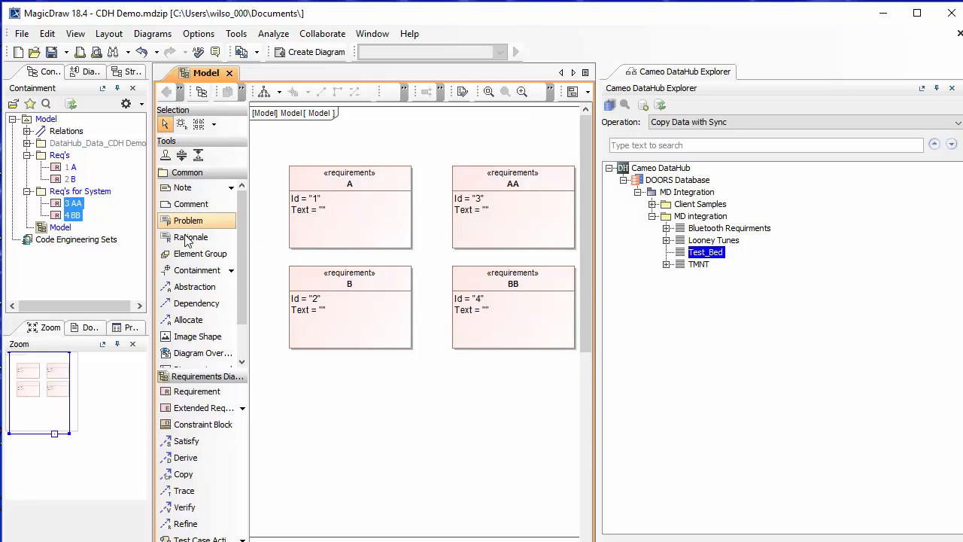
# Step: Draw Dependency relations from requirement AA to A and from BB to B
pyautogui.click(197, 303)
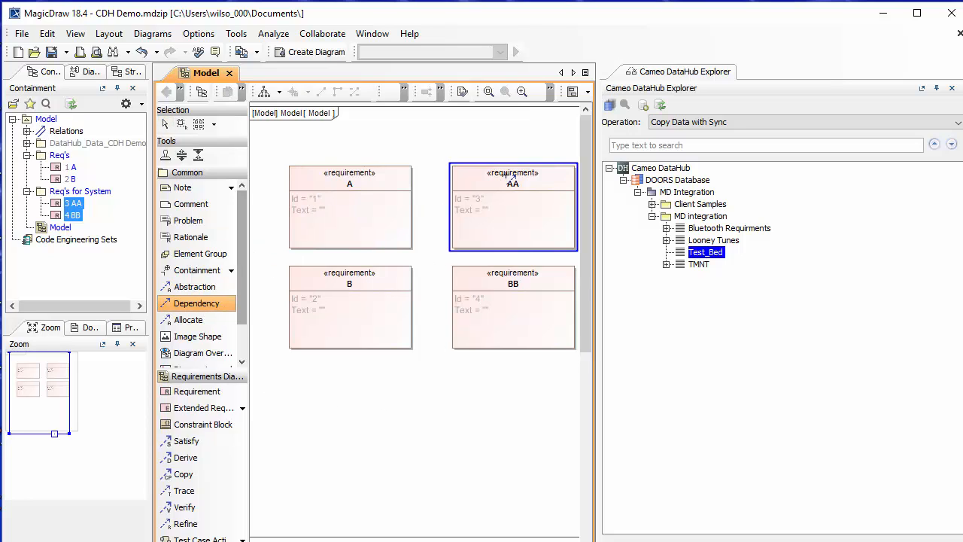
pyautogui.click(508, 178)
pyautogui.click(372, 187)
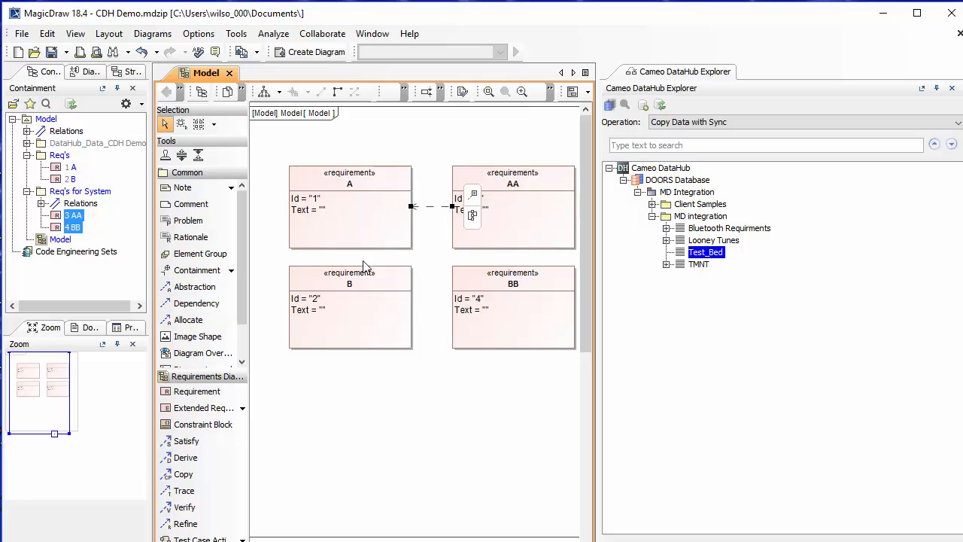
pyautogui.click(188, 303)
pyautogui.click(499, 295)
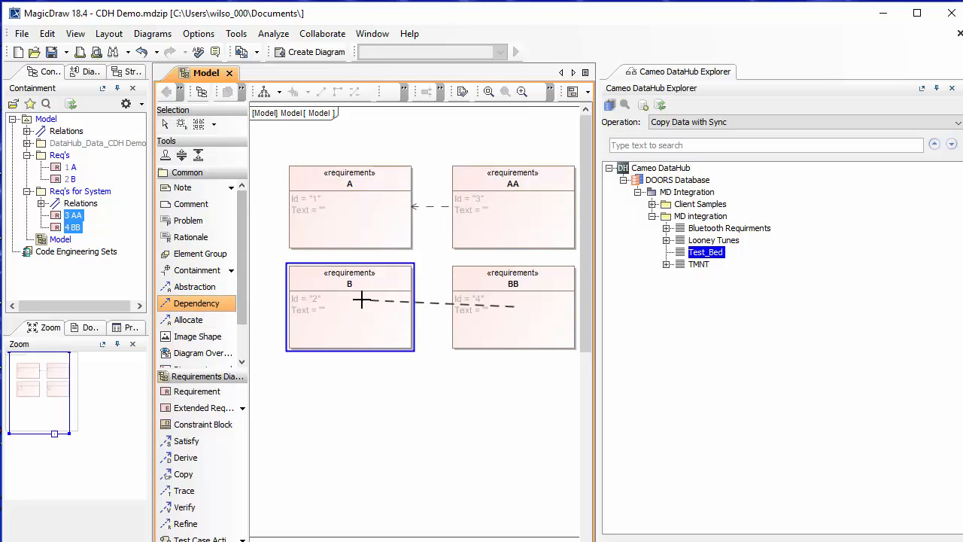
pyautogui.click(362, 301)
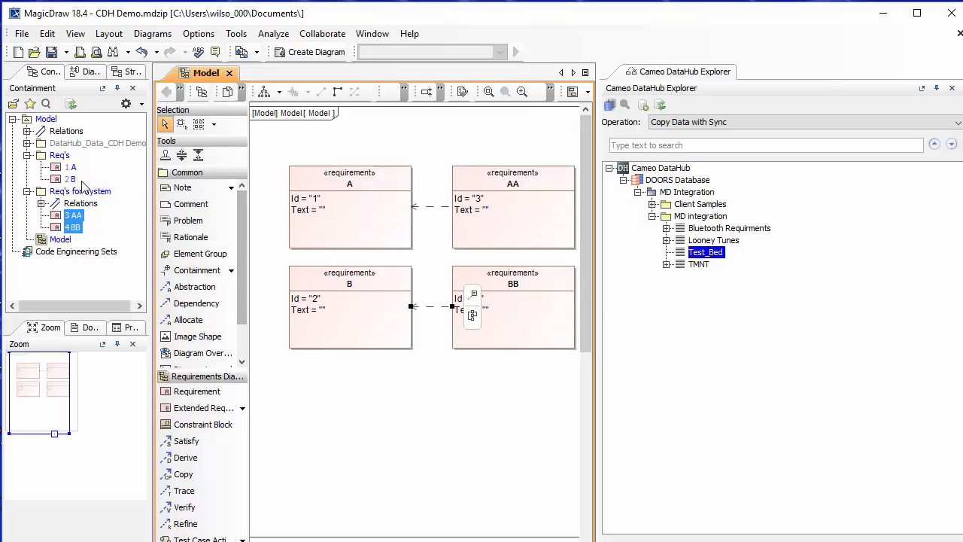
pyautogui.click(380, 384)
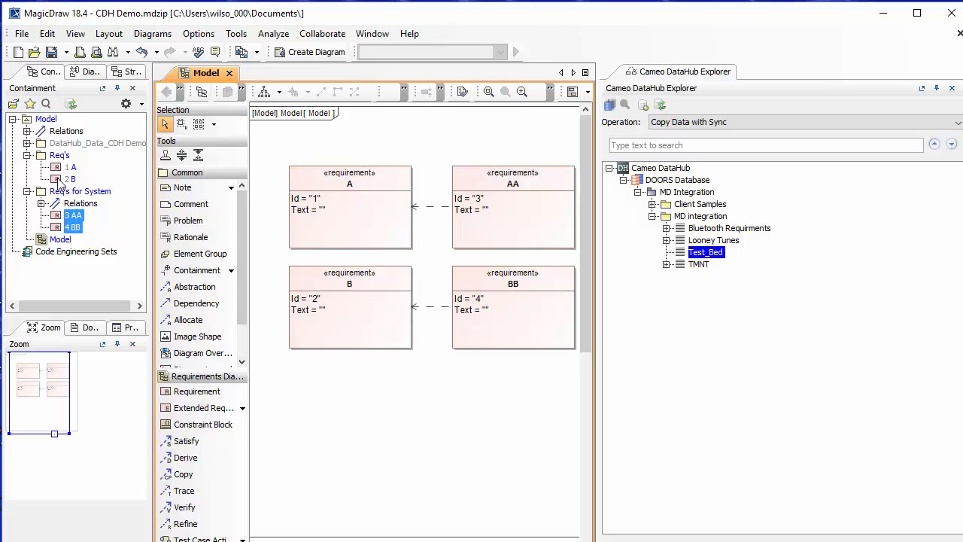
# Step: Start Copy Data with Sync of the Req's package into Test_Bed, mapping Package to Formal and Requirement to Object
pyautogui.moveTo(45, 161); pyautogui.dragTo(701, 260)
pyautogui.click(512, 366)
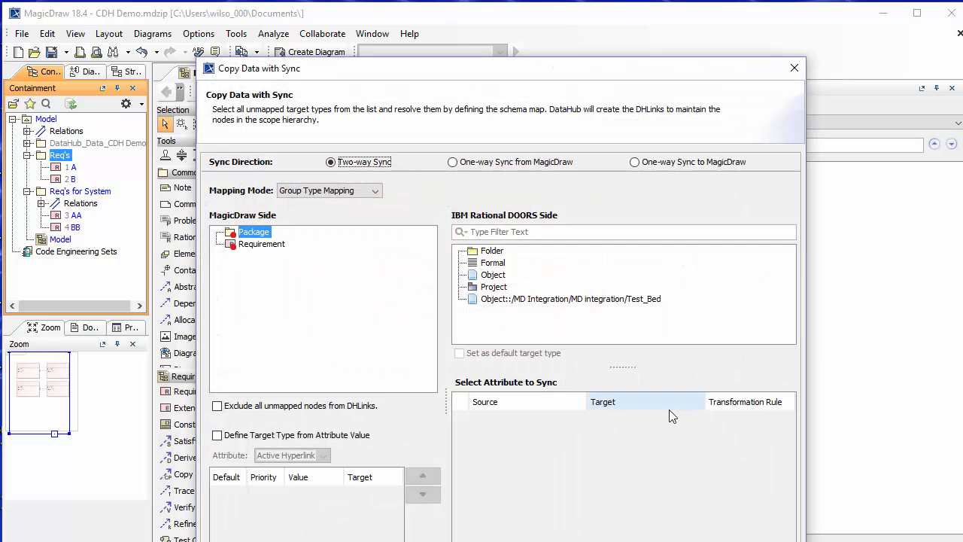
pyautogui.click(493, 263)
pyautogui.click(267, 246)
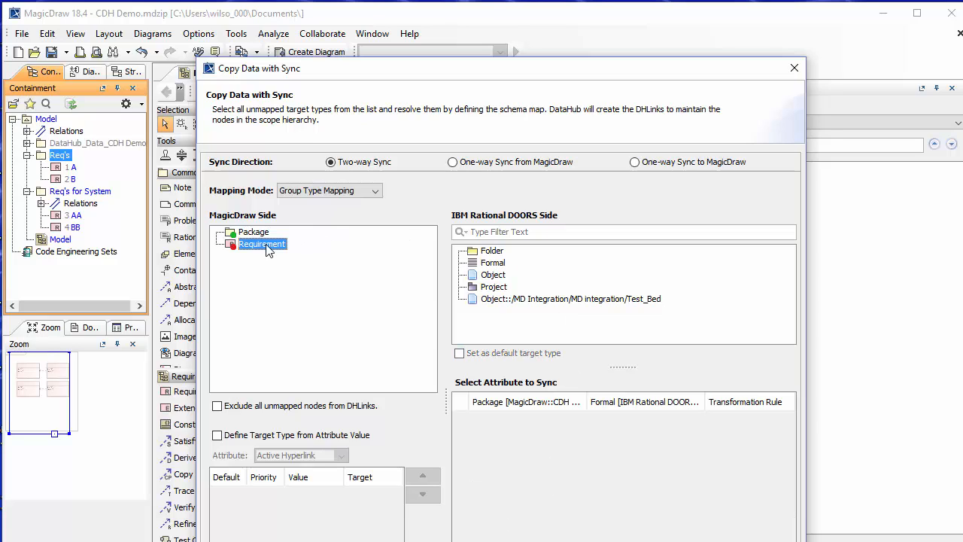
pyautogui.click(503, 277)
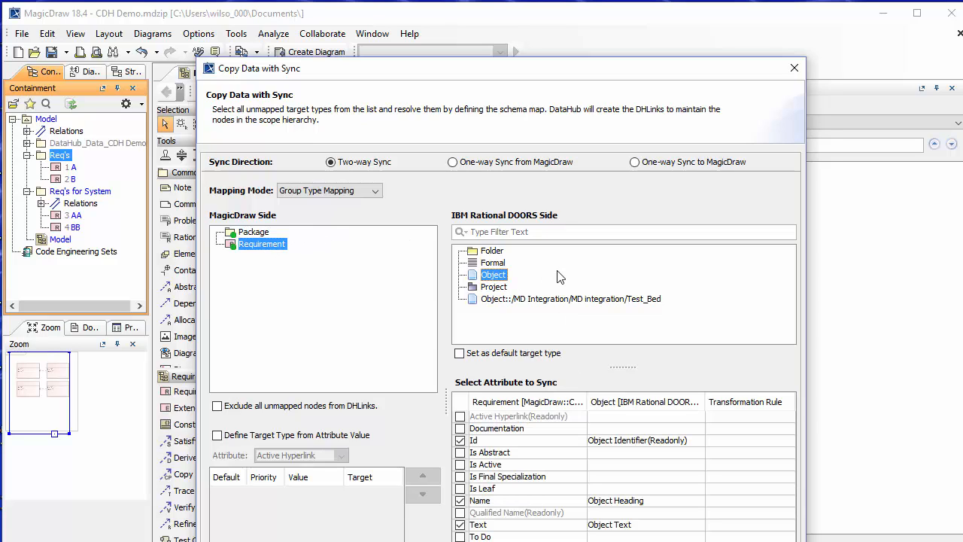
pyautogui.moveTo(595, 68); pyautogui.dragTo(588, 39)
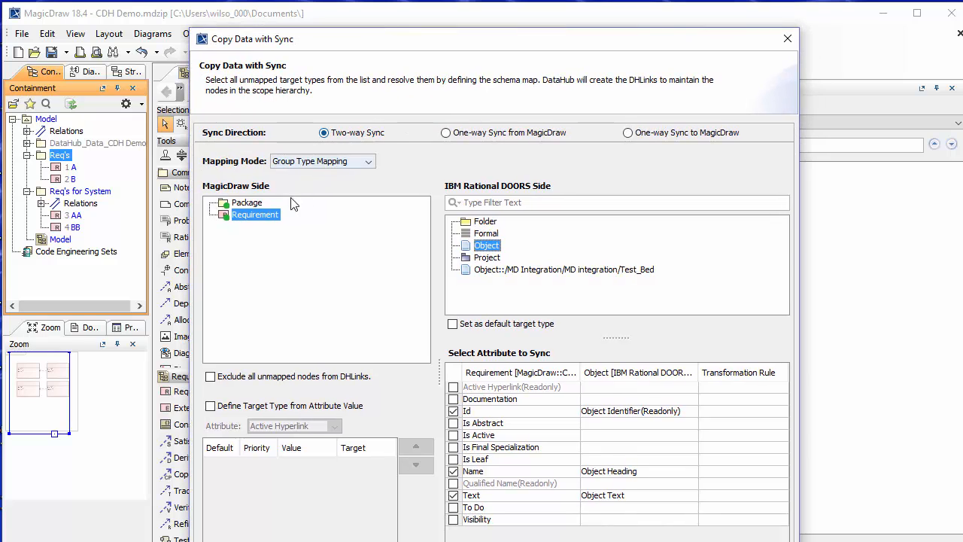
# Step: Remap Package to Object with its Name attribute synced to Object Heading, and run the two-way sync copy
pyautogui.click(254, 203)
pyautogui.click(491, 247)
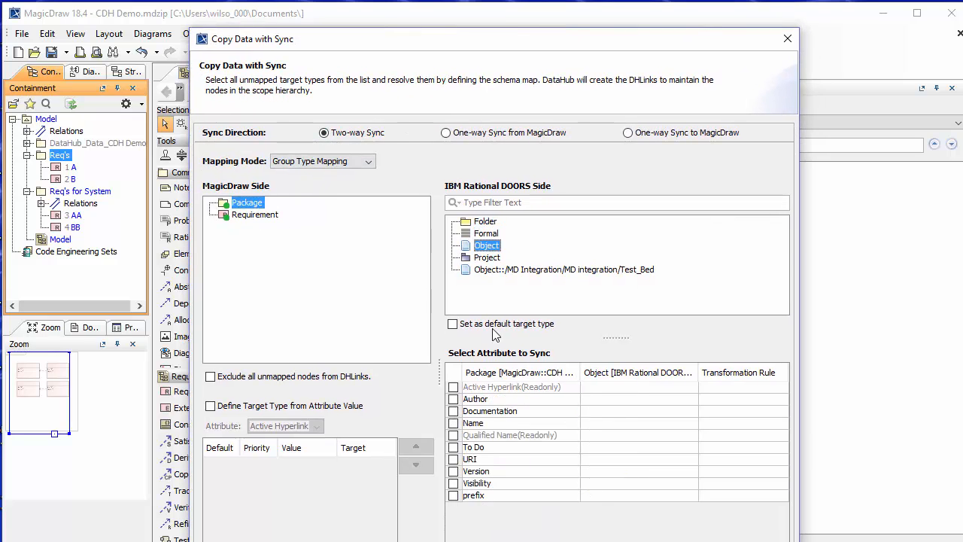
pyautogui.click(617, 425)
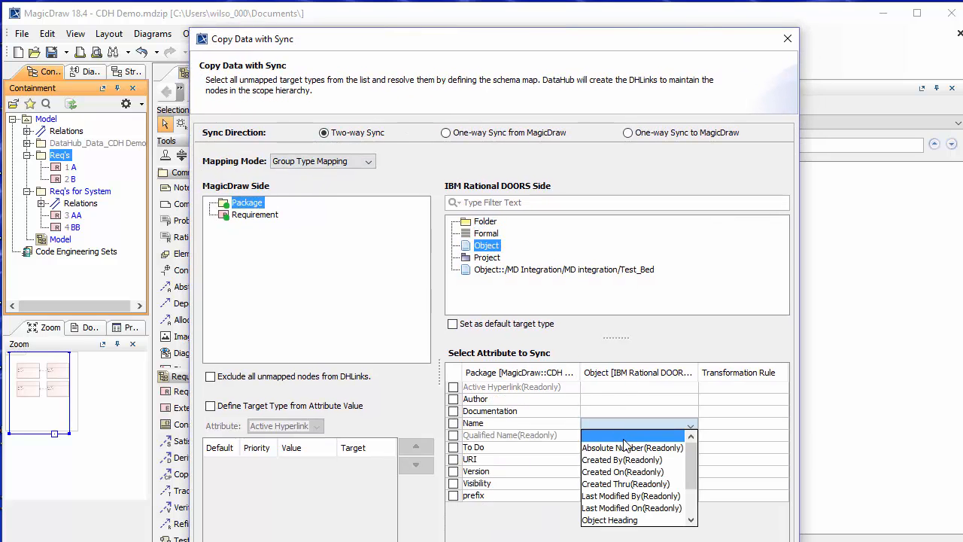
pyautogui.click(634, 530)
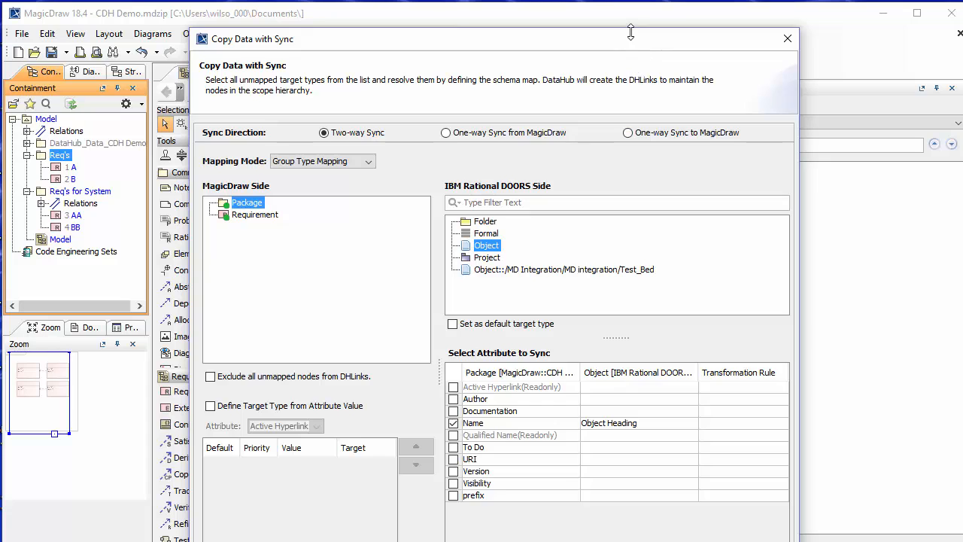
pyautogui.moveTo(631, 47)
pyautogui.mouseDown()
pyautogui.moveTo(631, 126)
pyautogui.moveTo(624, 24)
pyautogui.moveTo(617, 35)
pyautogui.mouseUp()
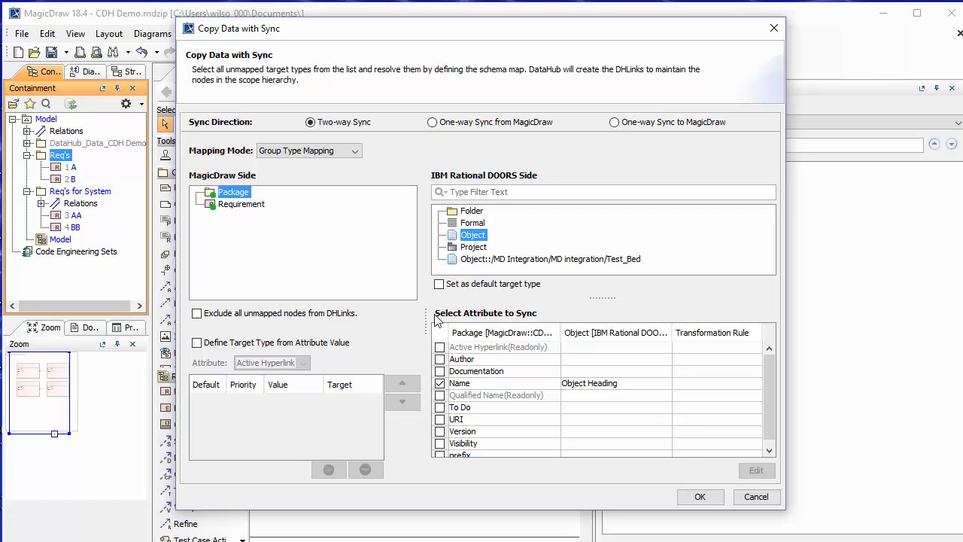
pyautogui.click(254, 209)
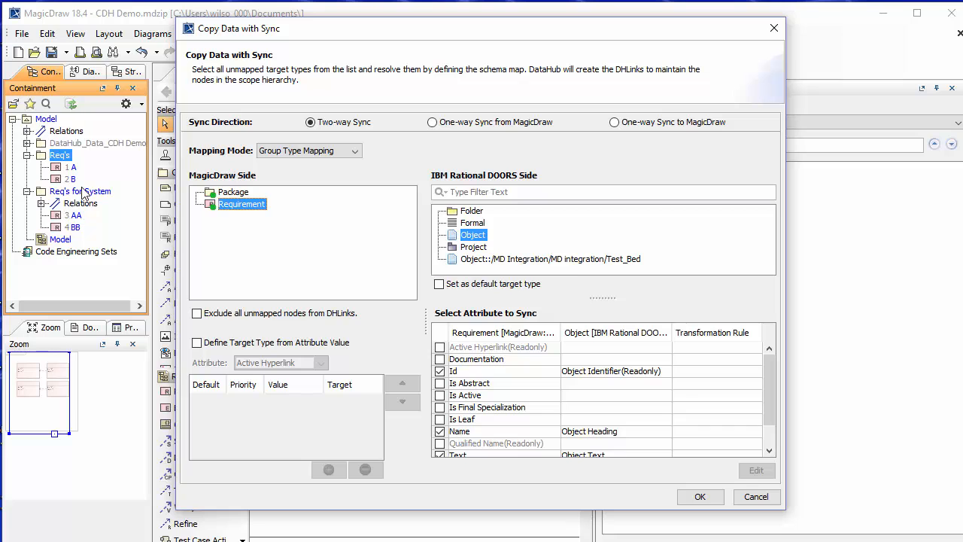
pyautogui.click(697, 495)
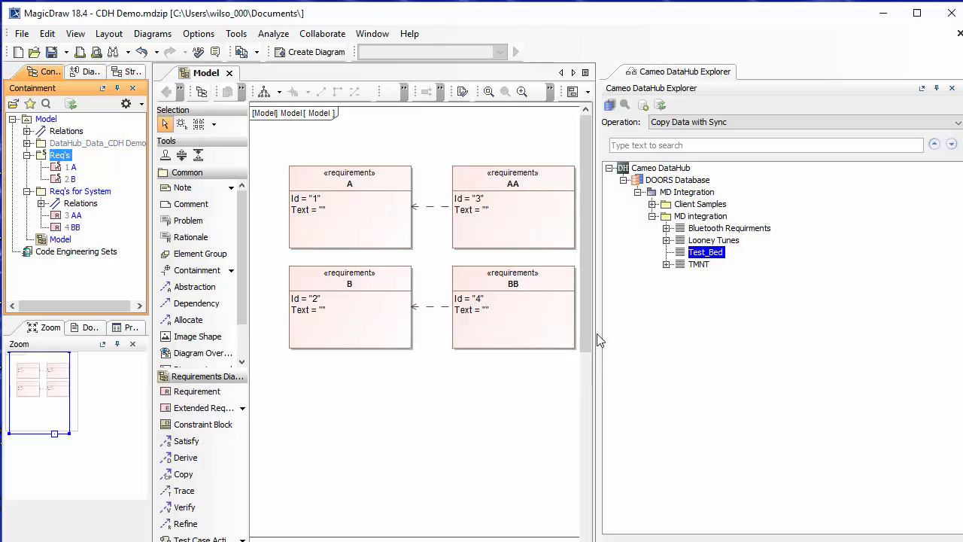
pyautogui.press('Return')
# Step: Expand Test_Bed and its Req's object in the DataHub Explorer, and open the Test_Bed formal module in DOORS
pyautogui.click(666, 253)
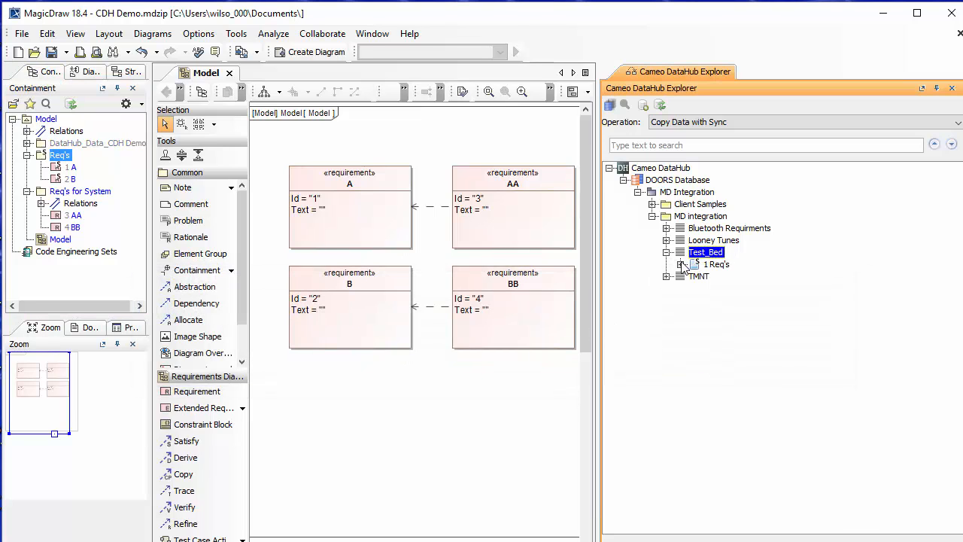
pyautogui.click(680, 264)
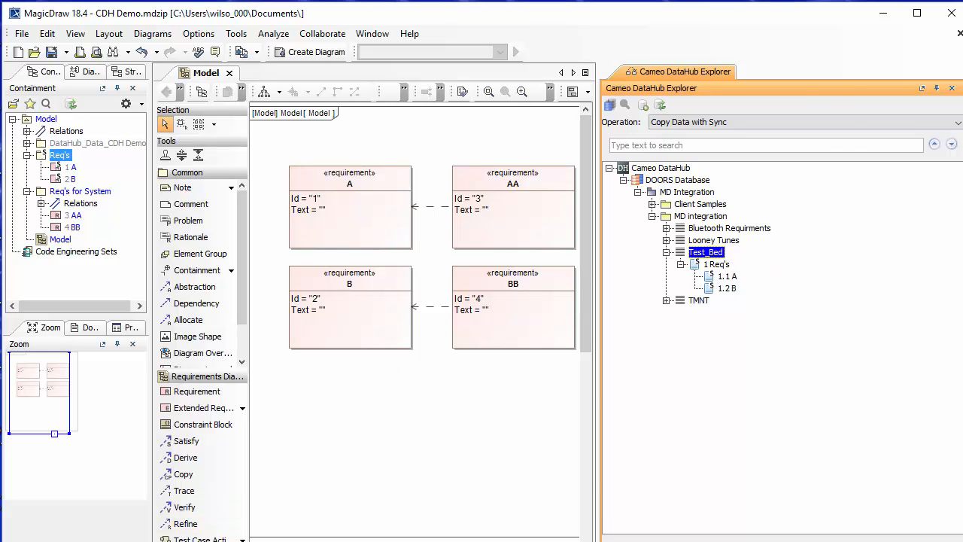
pyautogui.hotkey('alt', 'Tab')
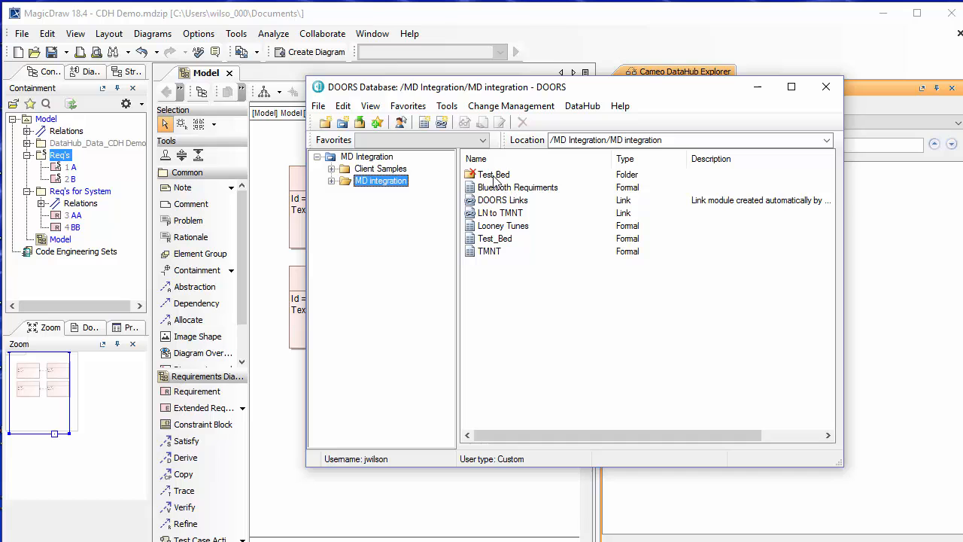
pyautogui.doubleClick(496, 239)
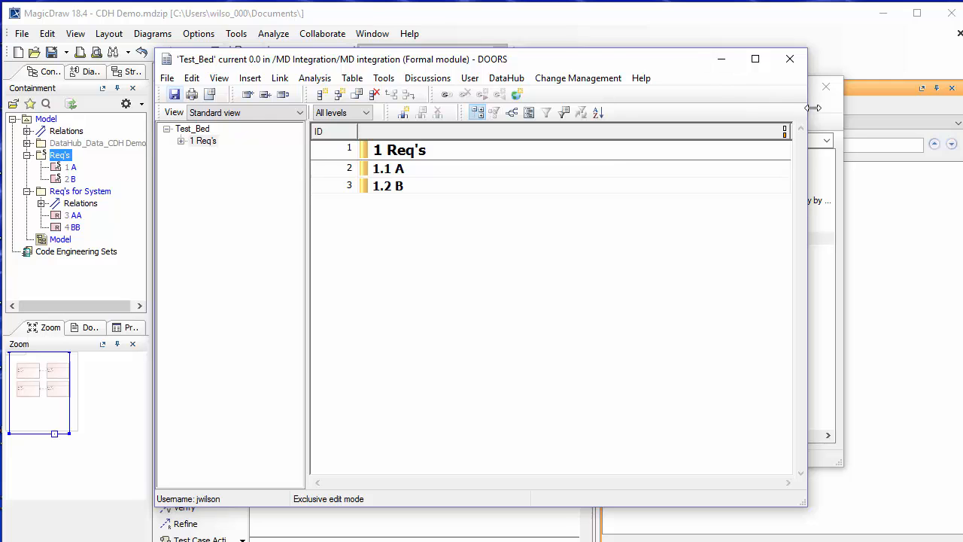
# Step: Start Copy Data with Sync of the Req's for System package into Test_Bed, using Individual Type Mapping
pyautogui.click(722, 60)
pyautogui.click(721, 60)
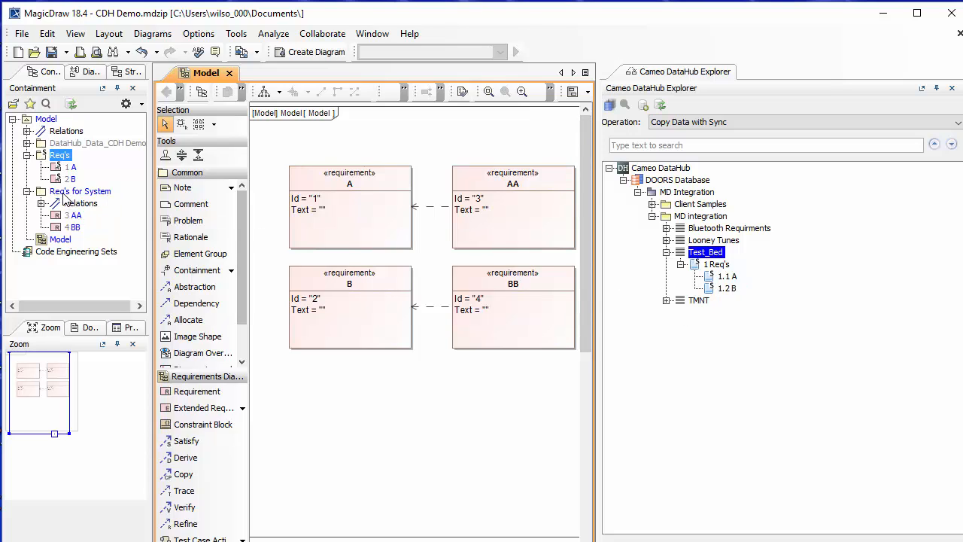
pyautogui.moveTo(63, 193); pyautogui.dragTo(710, 257)
pyautogui.click(514, 366)
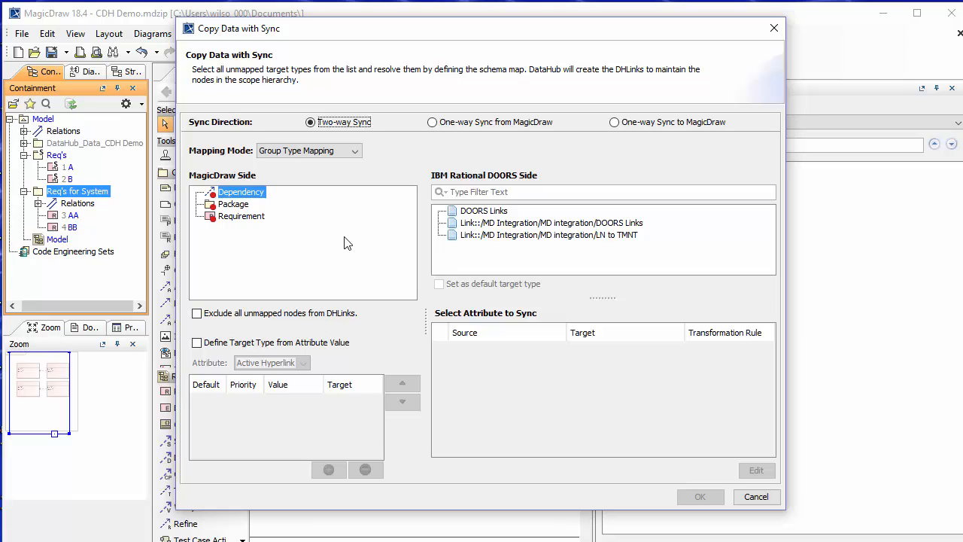
pyautogui.click(320, 151)
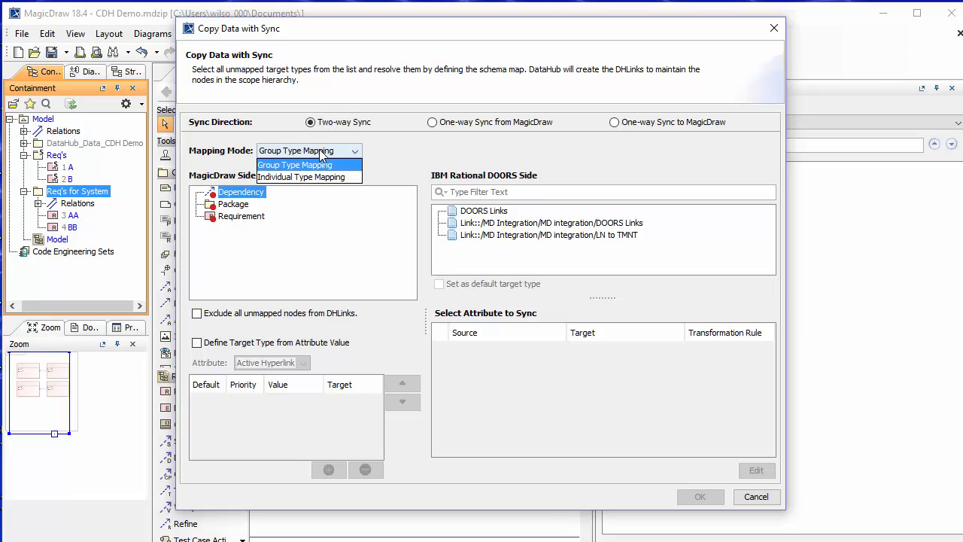
pyautogui.click(350, 178)
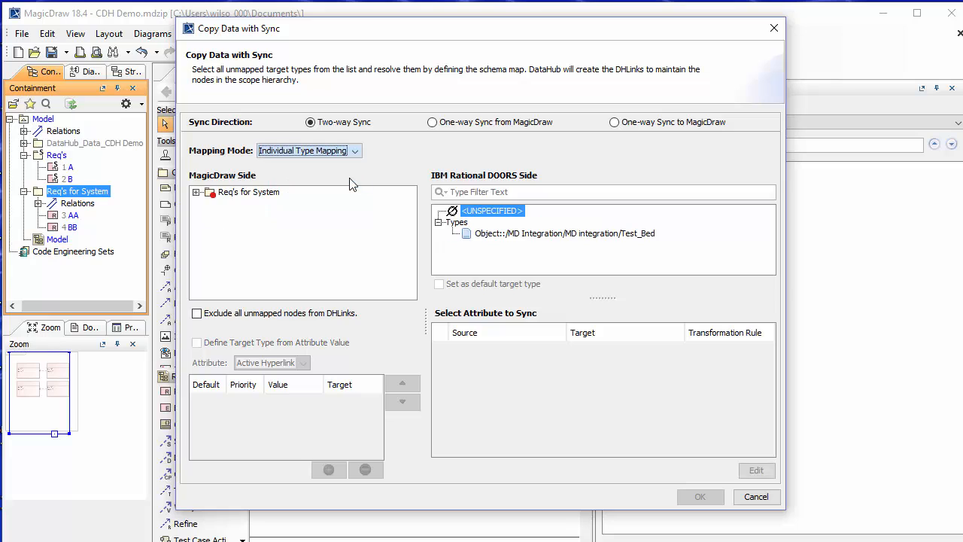
# Step: Expand all nodes under Req's for System and map the package and requirement AA to the Test_Bed Object type
pyautogui.click(197, 193)
pyautogui.click(210, 204)
pyautogui.click(210, 228)
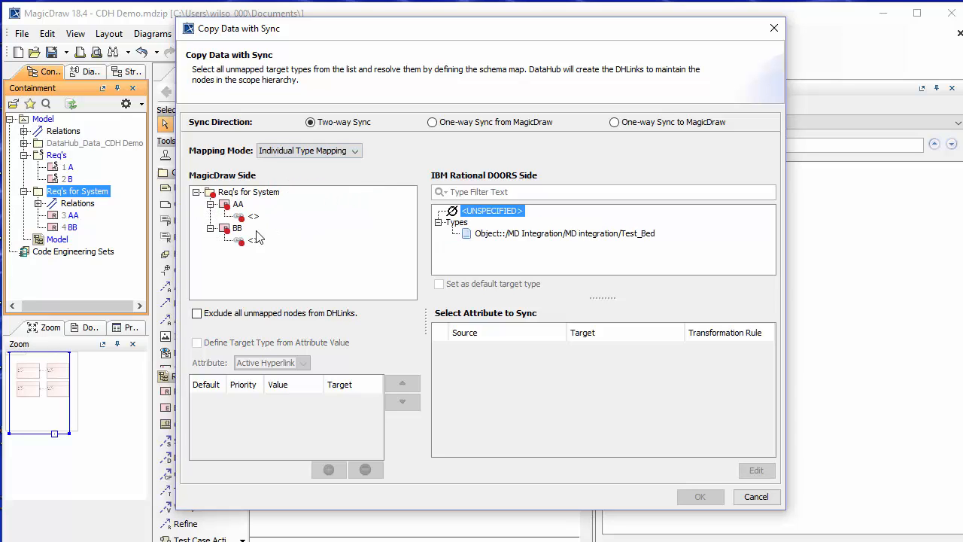
pyautogui.click(245, 193)
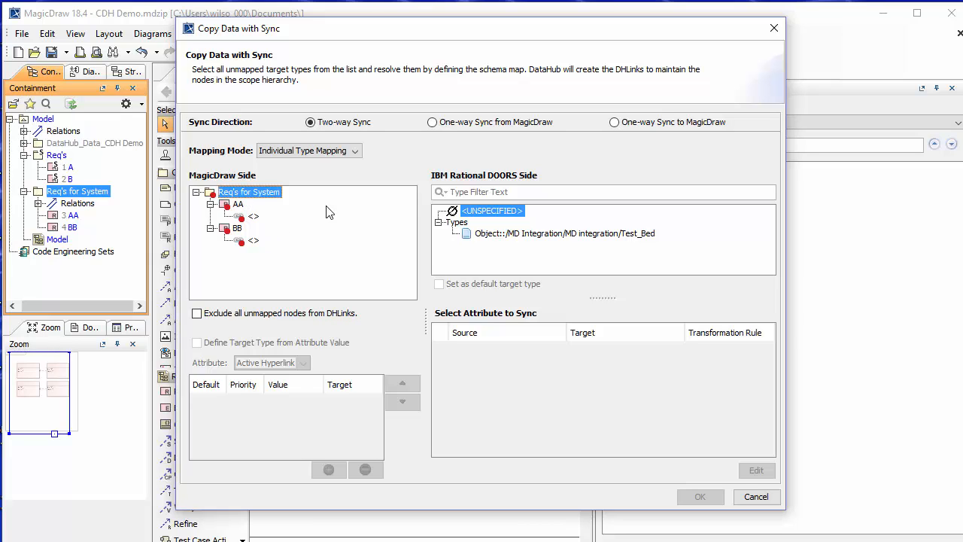
pyautogui.click(500, 234)
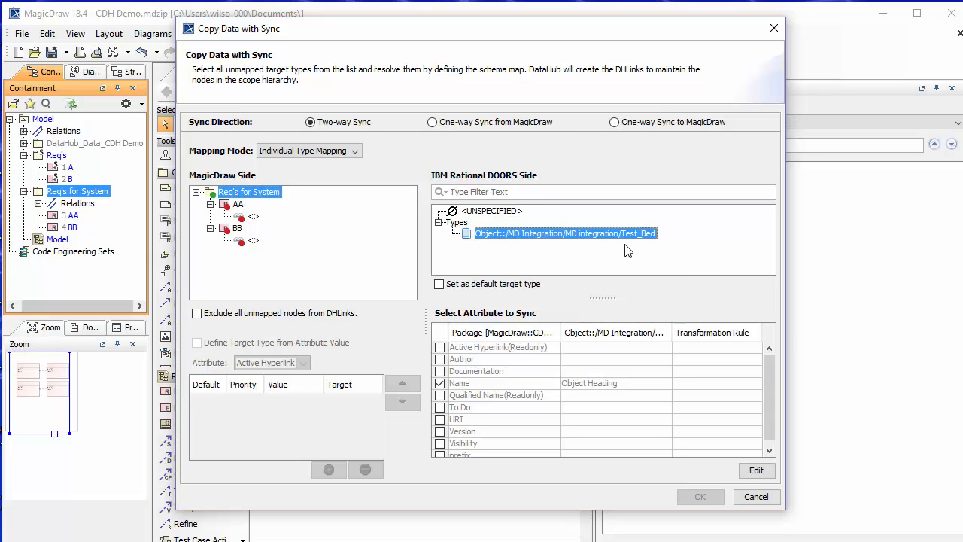
pyautogui.click(238, 204)
pyautogui.click(489, 234)
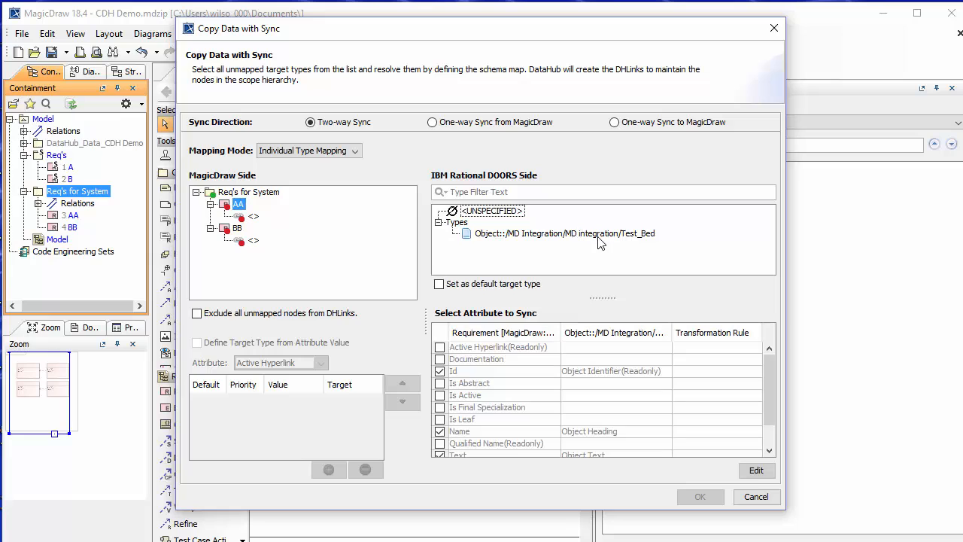
# Step: Map the dependency links under AA and BB to the DOORS Links link module and run the two-way sync copy
pyautogui.click(253, 217)
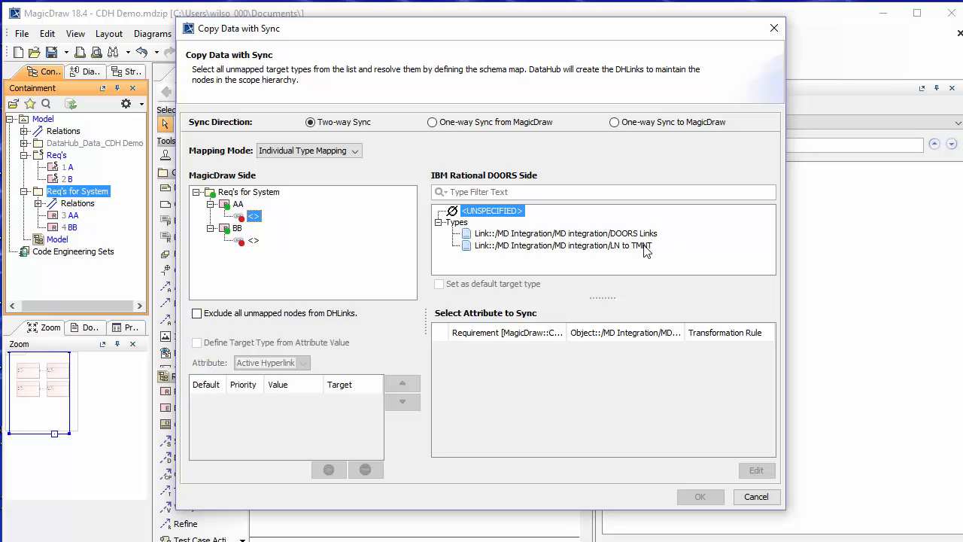
pyautogui.click(636, 234)
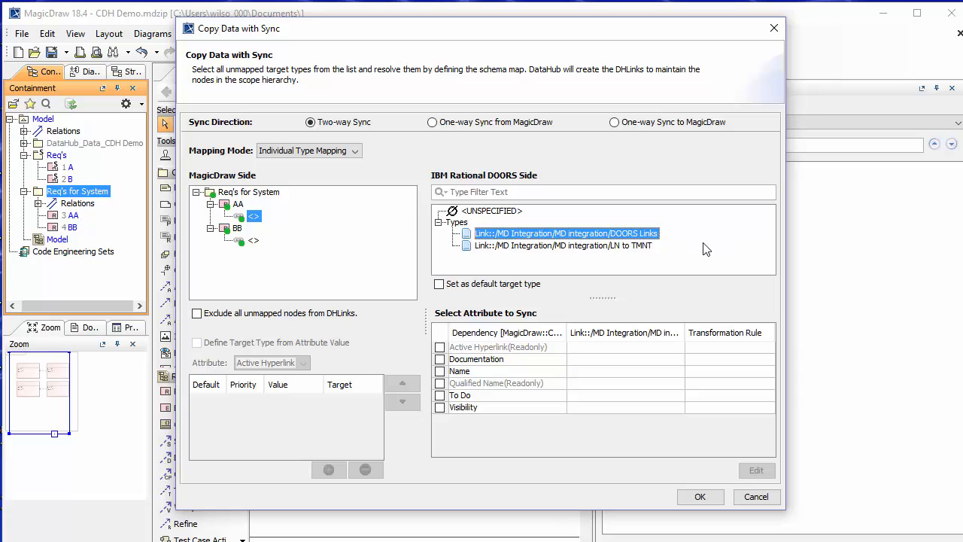
pyautogui.click(256, 241)
pyautogui.click(700, 497)
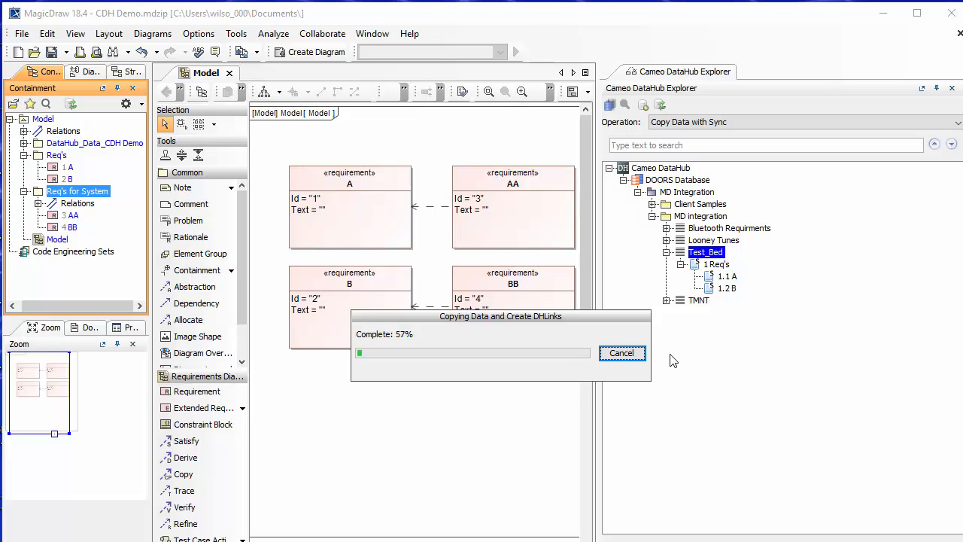
pyautogui.press('Return')
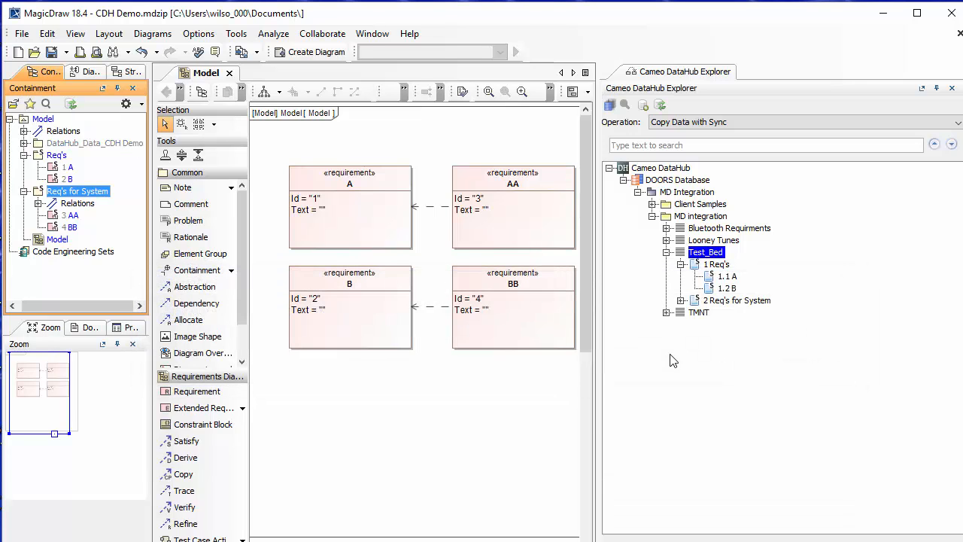
# Step: Refresh Test_Bed in the DataHub Explorer and expand requirements A, B, AA and BB to examine their links
pyautogui.click(681, 300)
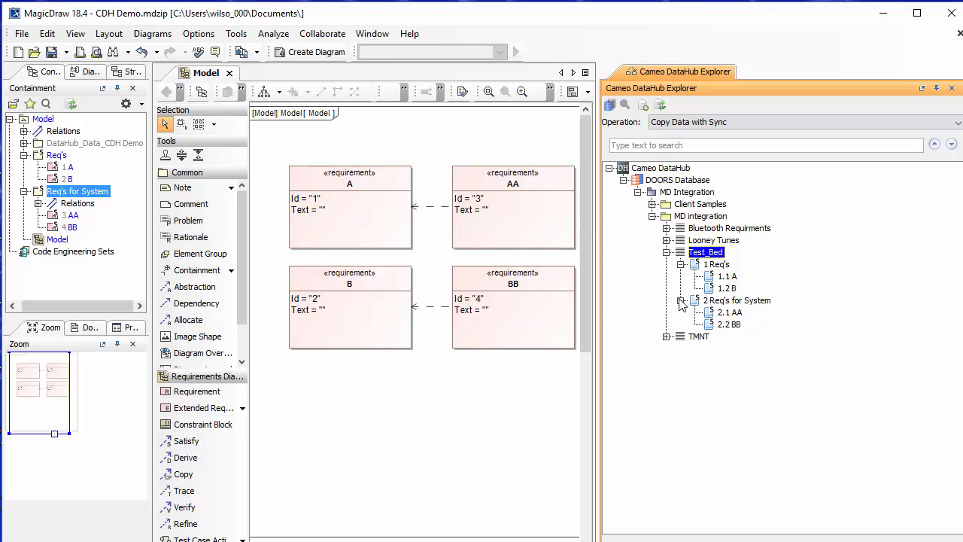
pyautogui.rightClick(716, 256)
pyautogui.click(789, 303)
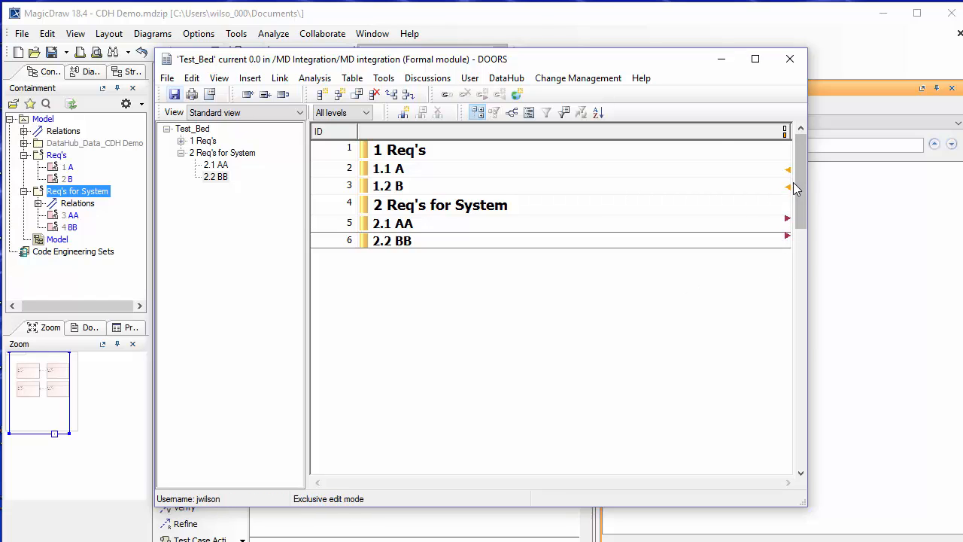
pyautogui.click(874, 419)
pyautogui.click(695, 288)
pyautogui.click(696, 276)
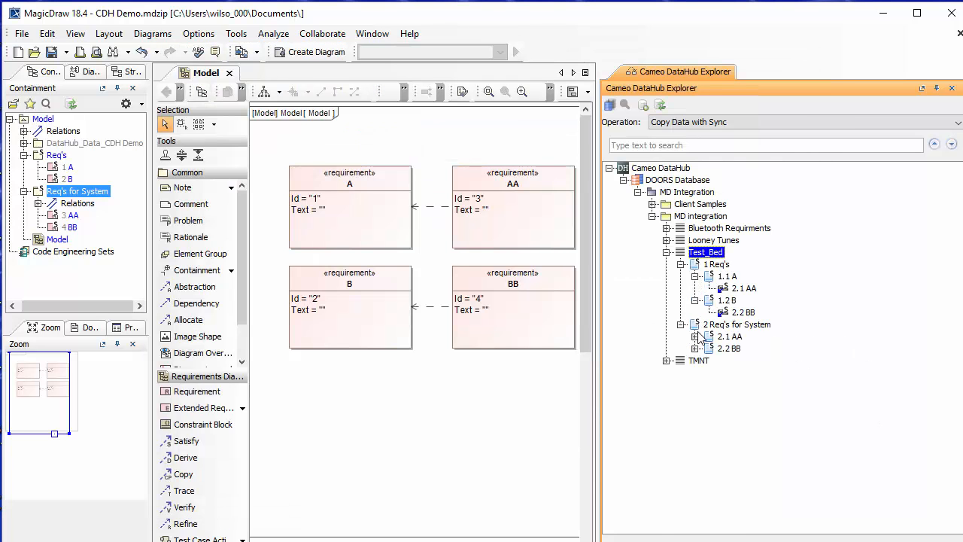
pyautogui.click(695, 336)
pyautogui.click(696, 360)
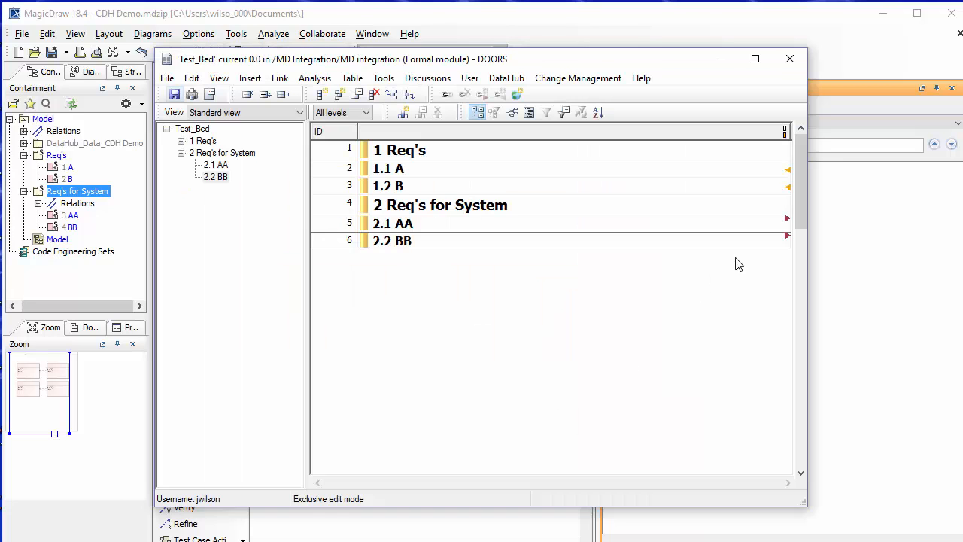
# Step: In the DOORS Test_Bed module, create a link starting from object 1.1 A and going to object 2.2 BB
pyautogui.rightClick(677, 170)
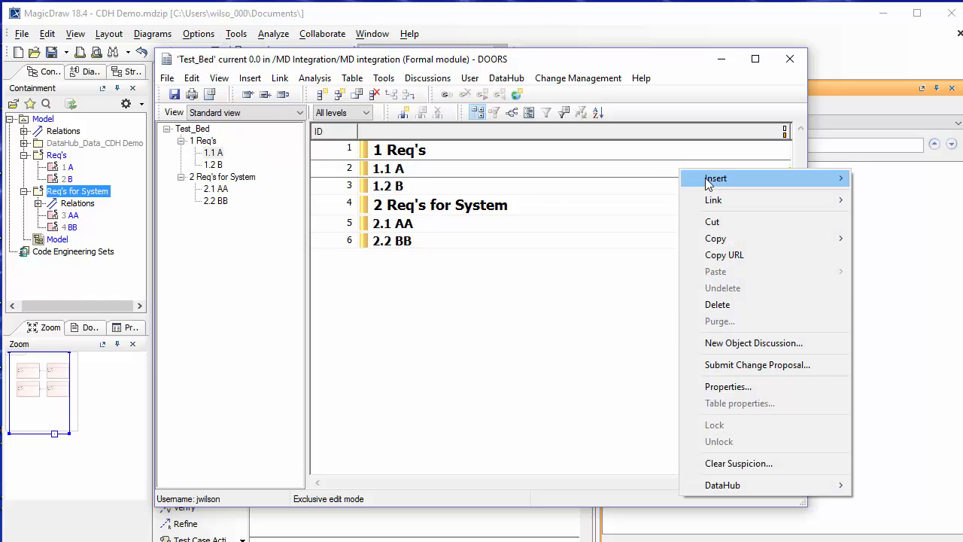
pyautogui.moveTo(737, 199)
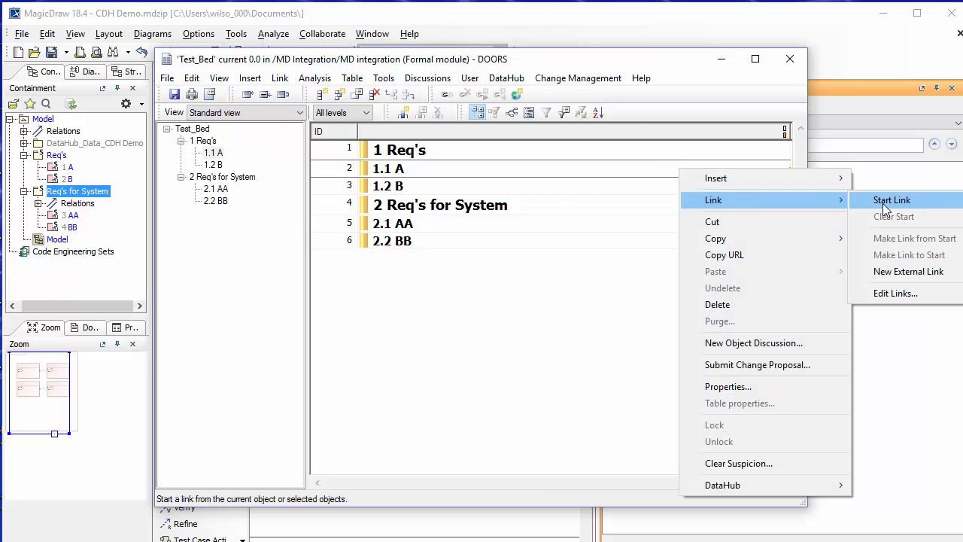
pyautogui.click(883, 203)
pyautogui.rightClick(737, 248)
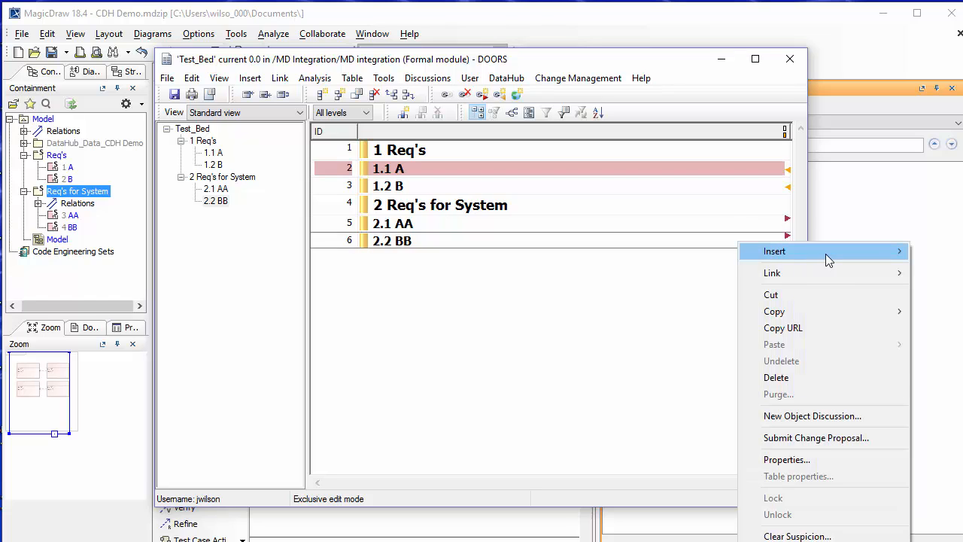
pyautogui.moveTo(830, 267)
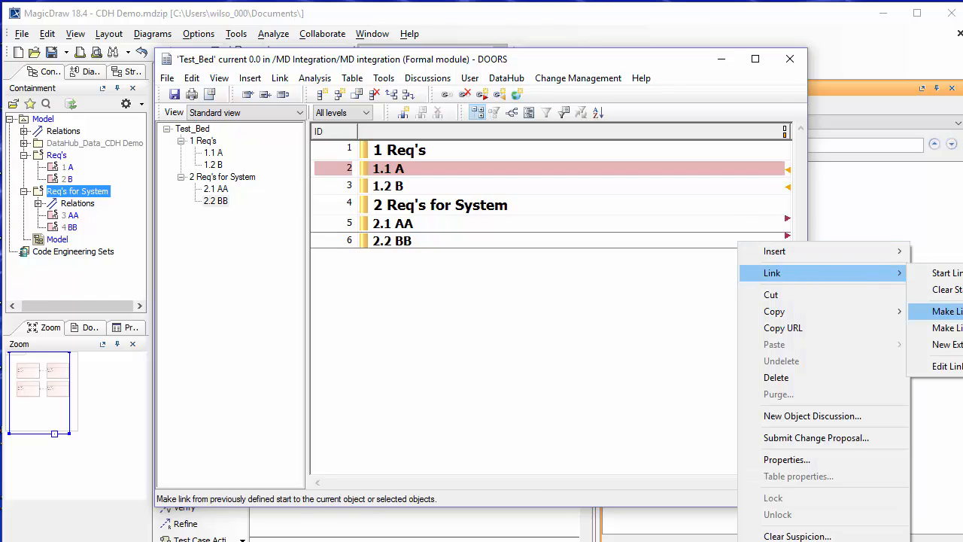
pyautogui.click(945, 310)
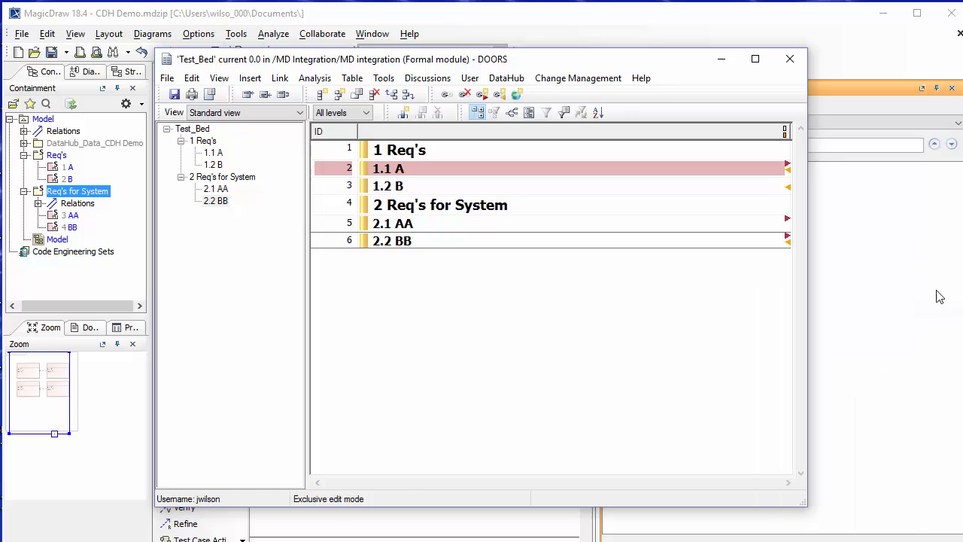
# Step: Clear the link start on object 1.1 A, save the Test_Bed module, and return to MagicDraw
pyautogui.rightClick(507, 176)
pyautogui.moveTo(640, 204)
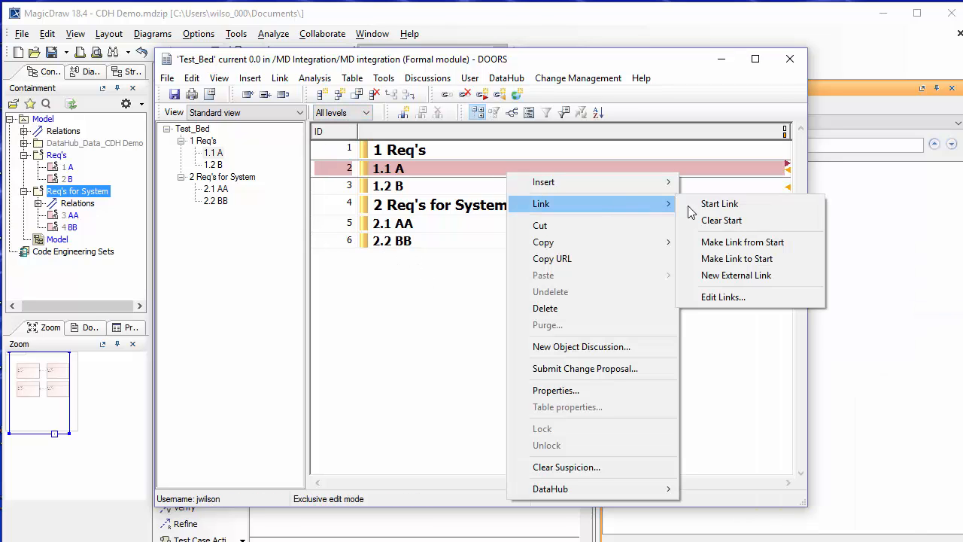
pyautogui.click(773, 220)
pyautogui.click(563, 313)
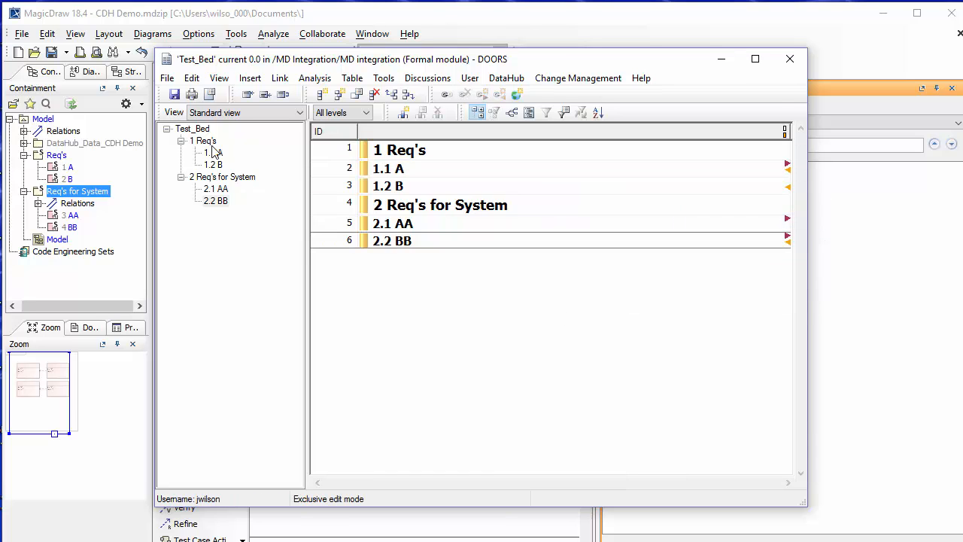
pyautogui.click(174, 95)
pyautogui.click(813, 336)
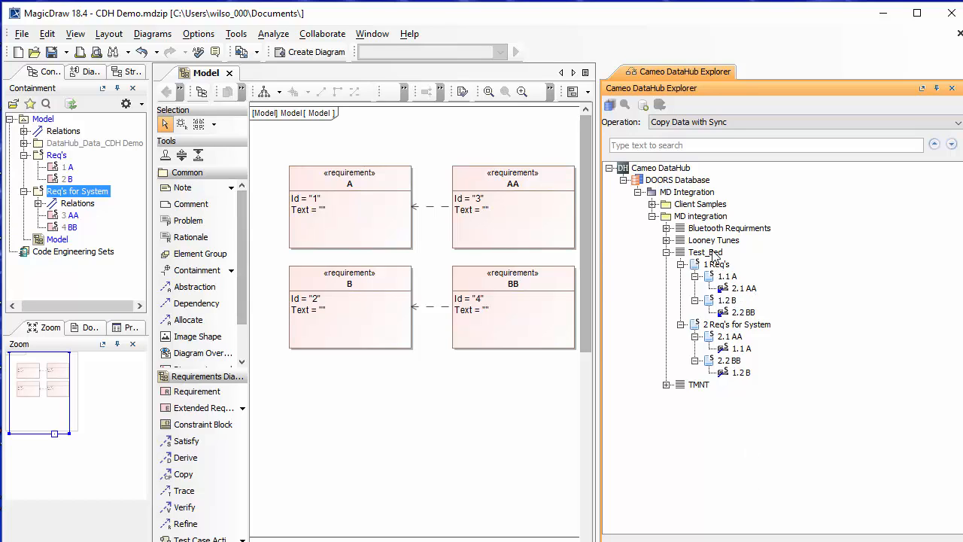
# Step: Refresh Test_Bed in the DataHub Explorer and start synchronizing the data with MagicDraw
pyautogui.rightClick(705, 252)
pyautogui.click(786, 302)
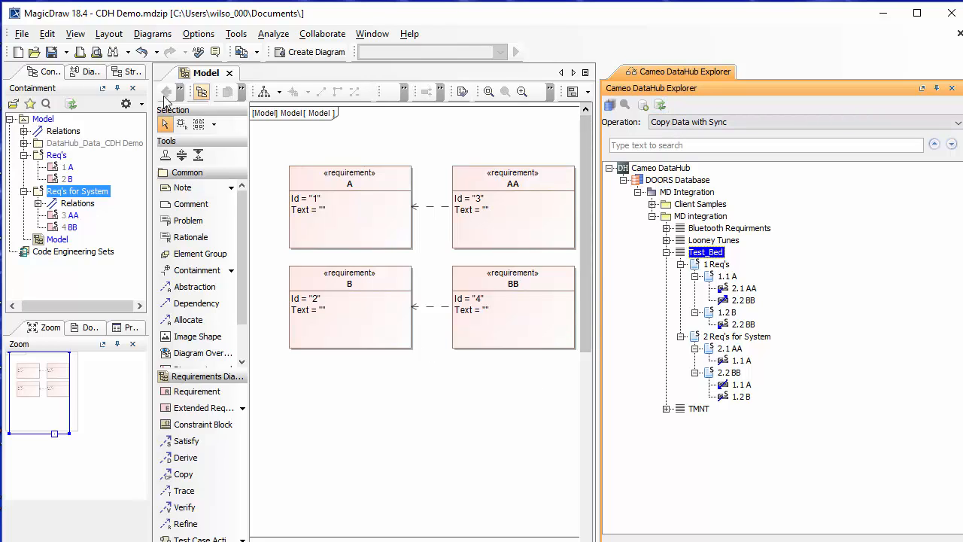
pyautogui.click(660, 106)
pyautogui.click(500, 368)
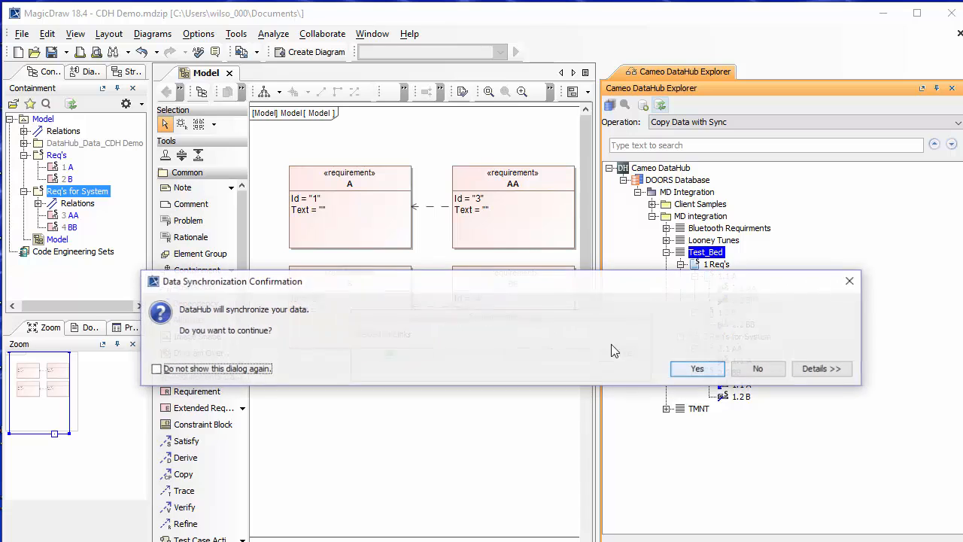
pyautogui.click(694, 369)
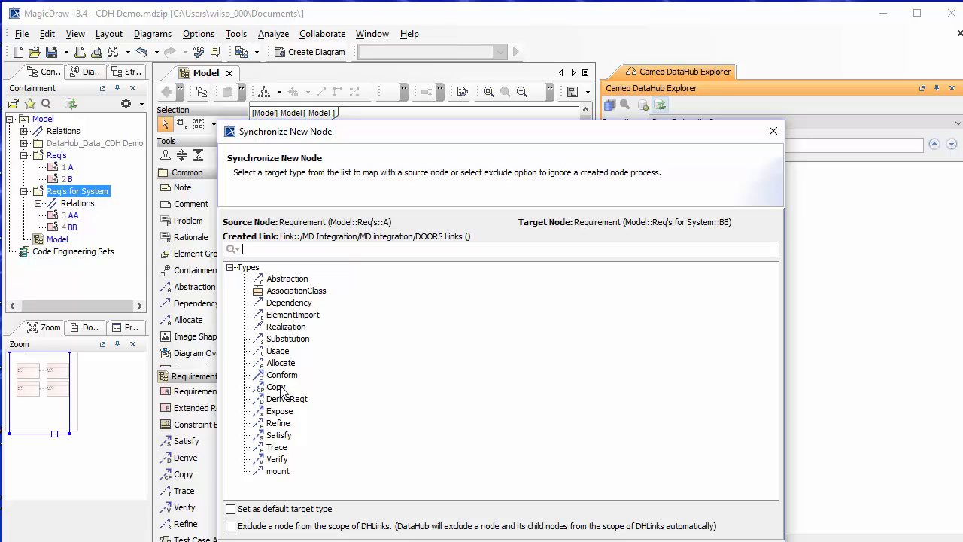
# Step: Map the new A-to-BB link to the Trace type without syncing any attributes, and complete the synchronization
pyautogui.click(283, 449)
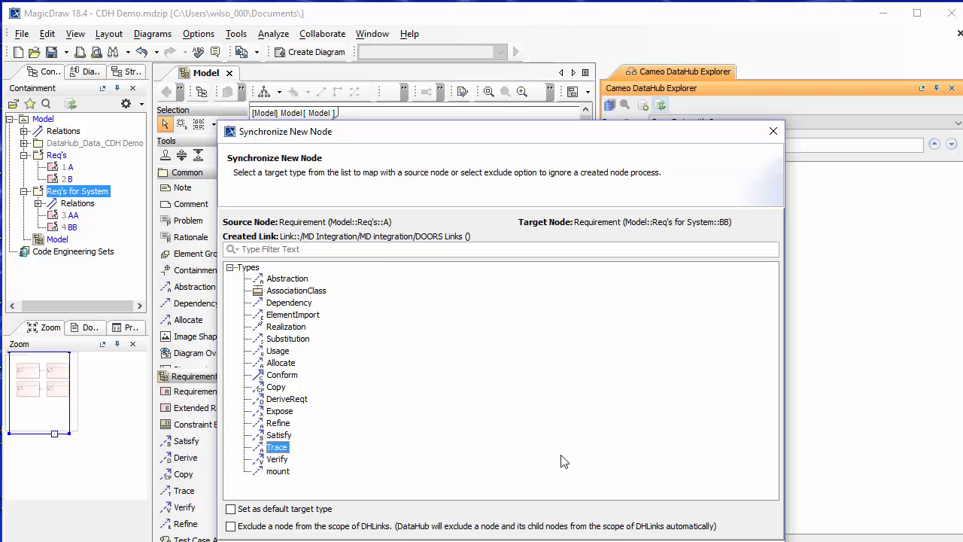
pyautogui.click(594, 541)
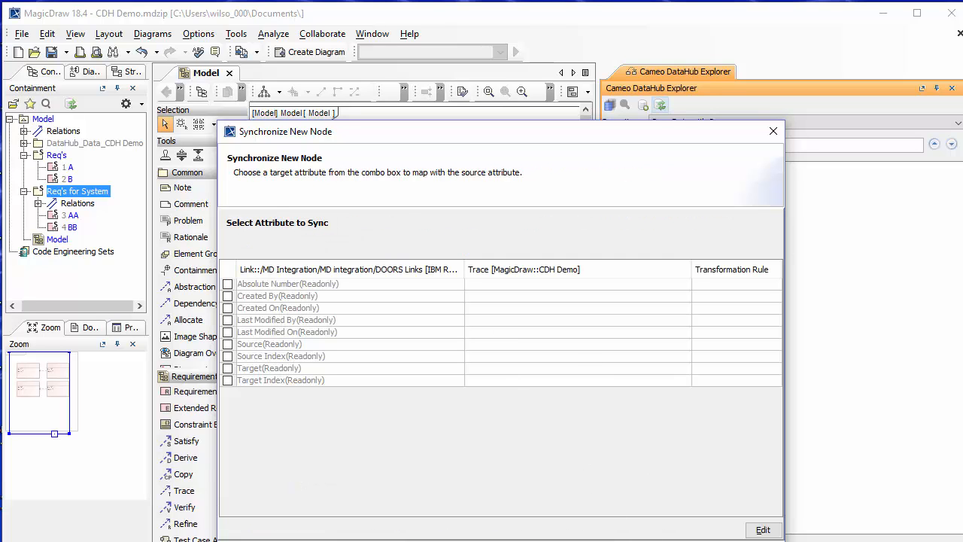
pyautogui.click(655, 541)
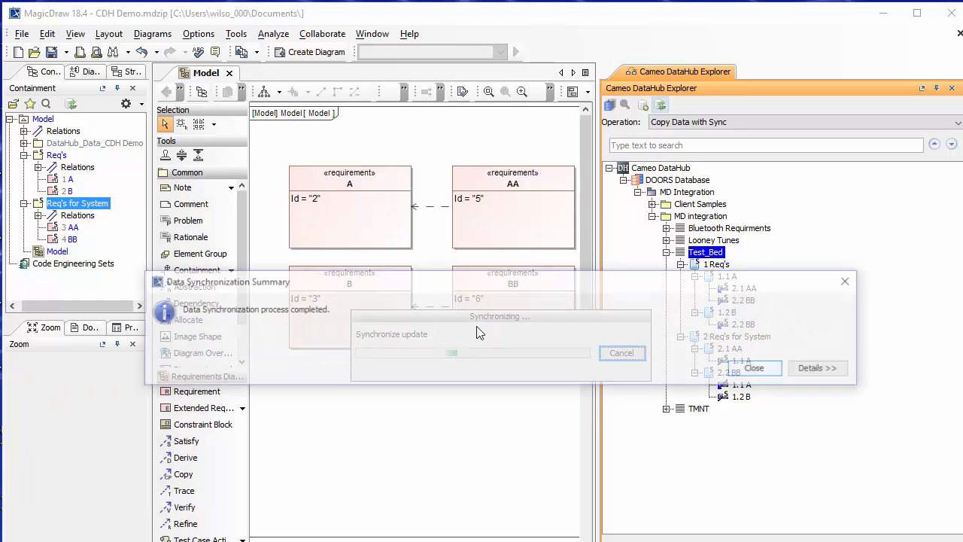
pyautogui.click(754, 368)
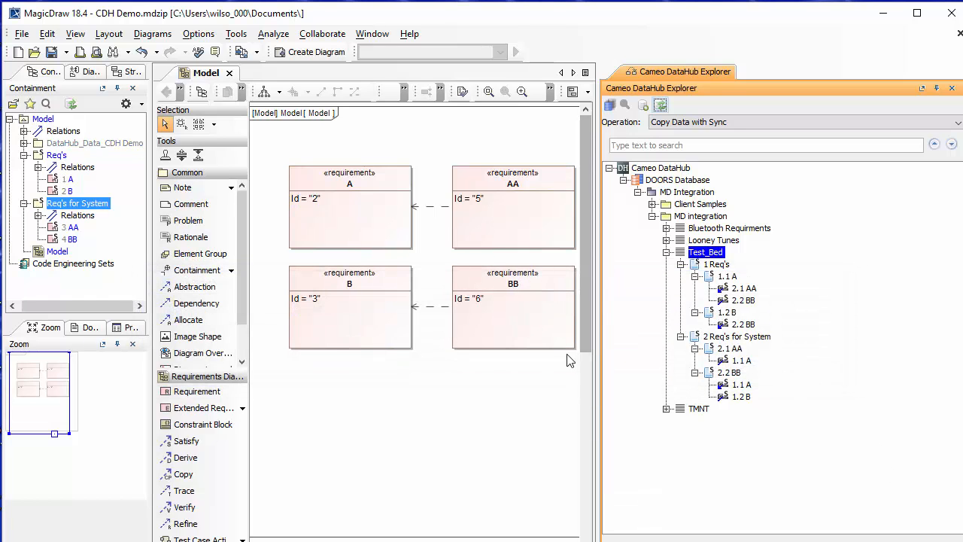
# Step: Display the relation paths between requirements A and BB in the diagram
pyautogui.click(401, 177)
pyautogui.keyDown('shift'); pyautogui.click(490, 274); pyautogui.keyUp('shift')
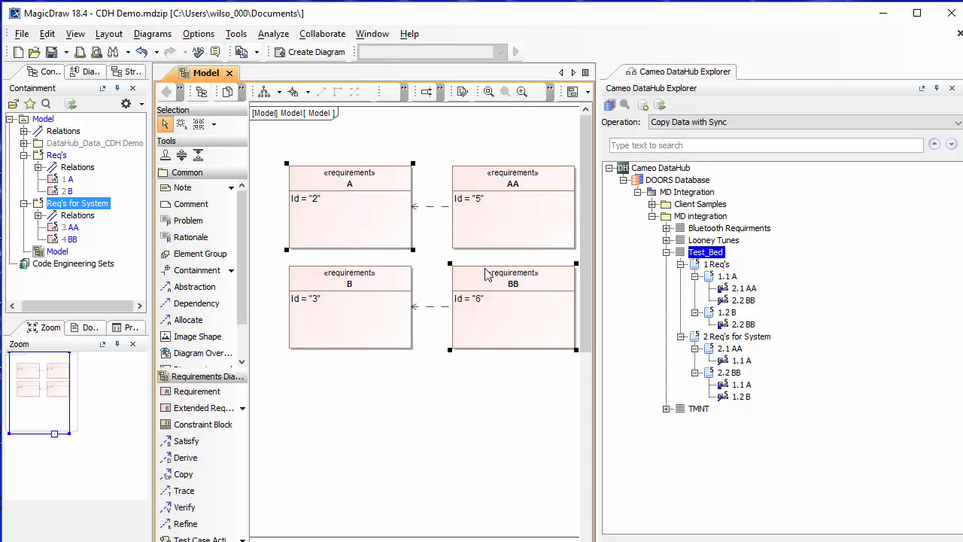
pyautogui.rightClick(504, 277)
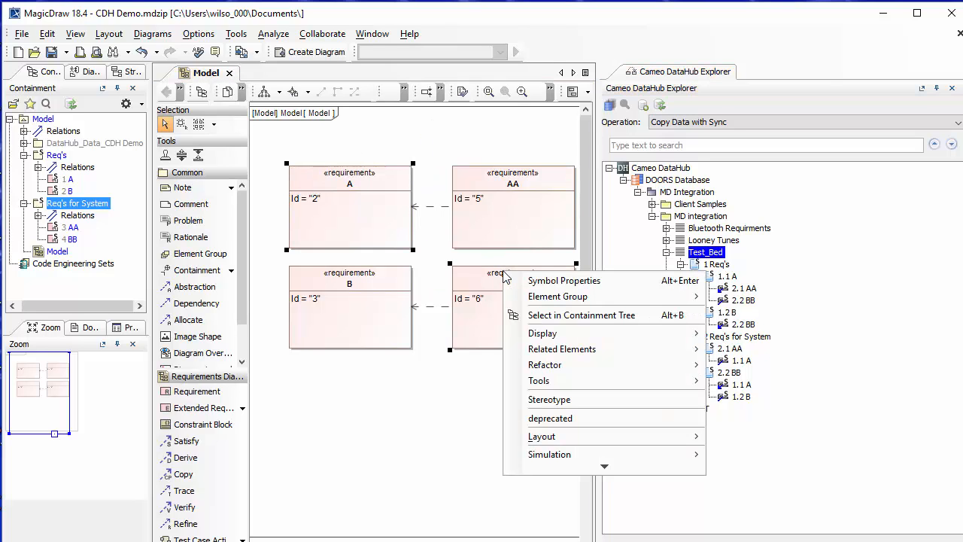
pyautogui.moveTo(598, 335)
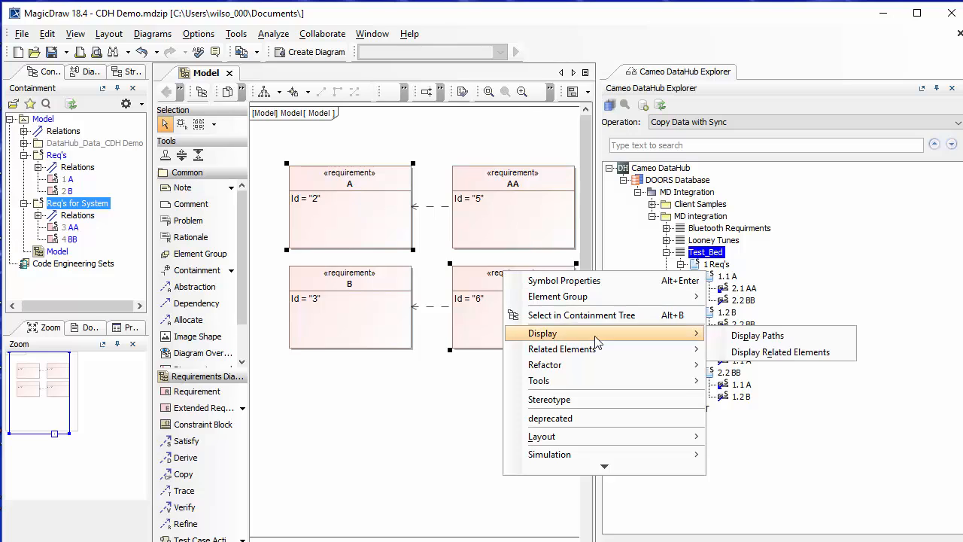
pyautogui.click(756, 336)
pyautogui.click(575, 385)
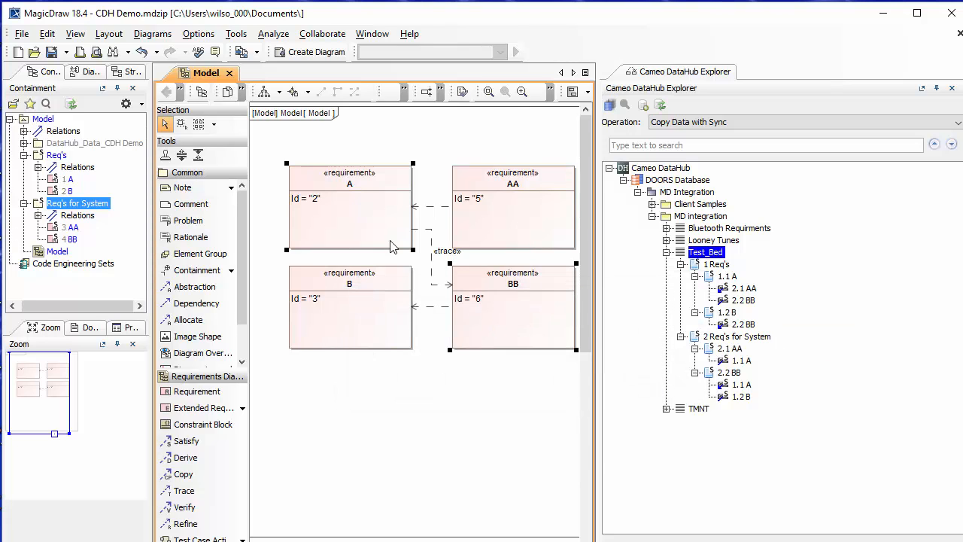
# Step: Widen the diagram pane with the diagram fitted to it, and move the «trace» label to the left of its path
pyautogui.moveTo(595, 309); pyautogui.dragTo(822, 309)
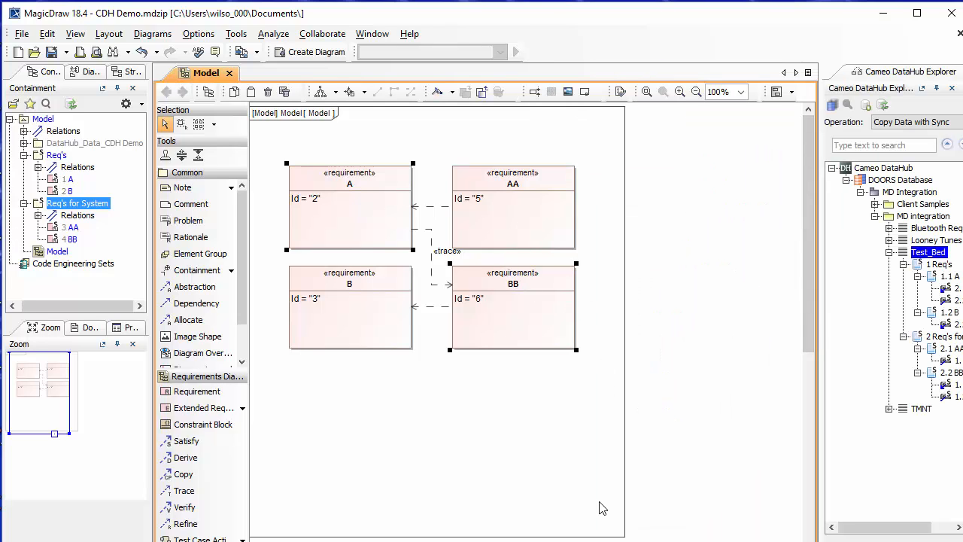
pyautogui.click(613, 537)
pyautogui.click(613, 536)
pyautogui.hotkey('ctrl', 'w')
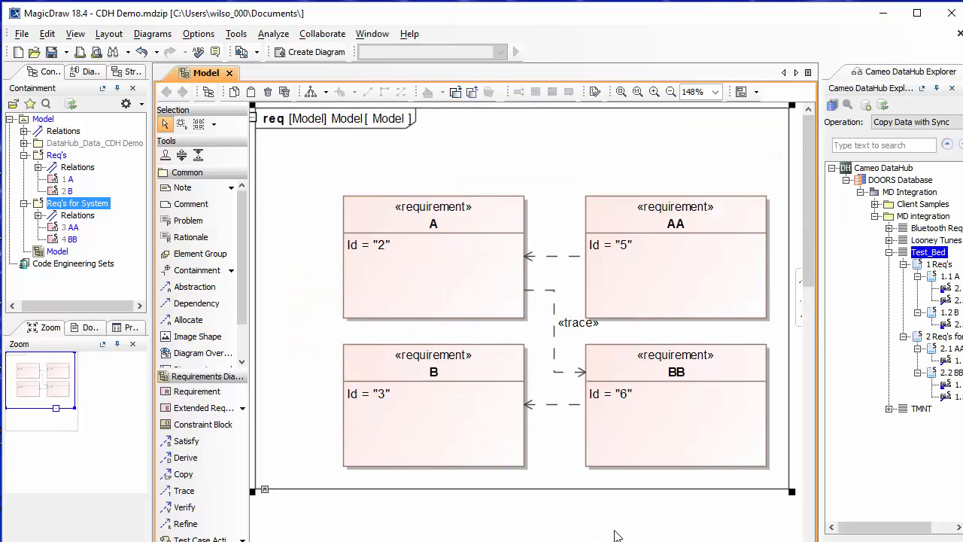
pyautogui.moveTo(580, 330); pyautogui.dragTo(531, 337)
pyautogui.click(569, 213)
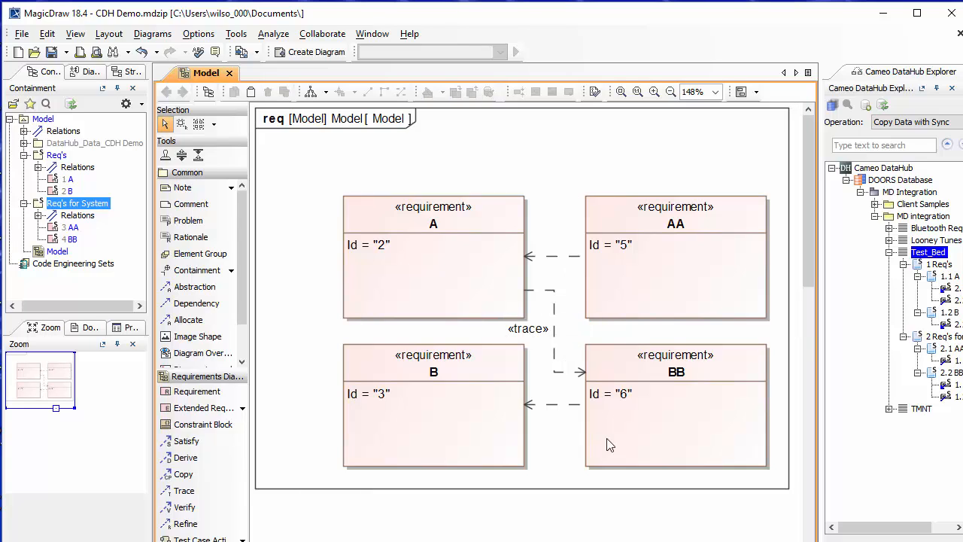